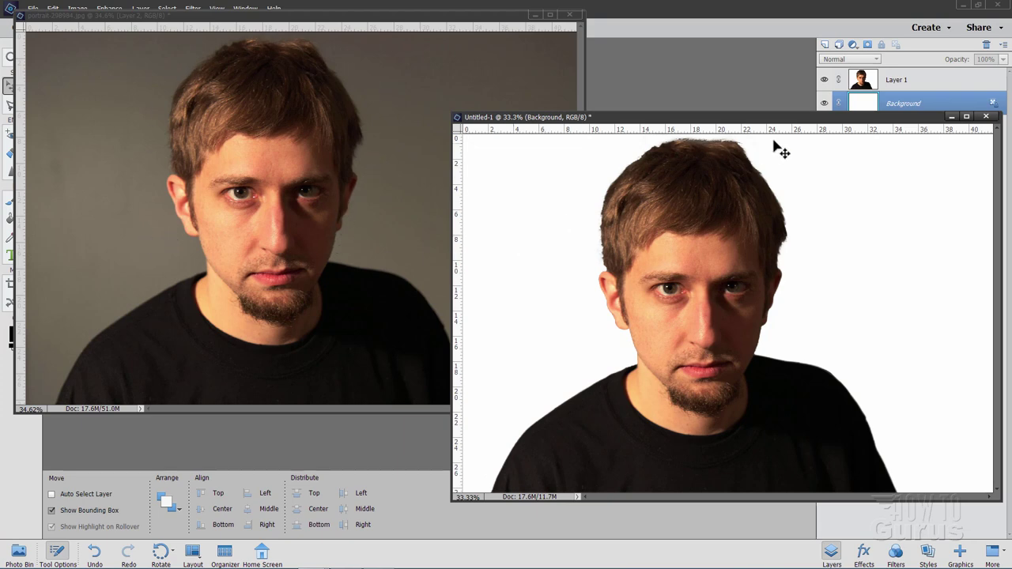
Close Untitled-1 without saving, toggle the portrait's Layer 1 visibility, and dock the portrait window as a tab
{"action": "left_click", "coordinate": [985, 116]}
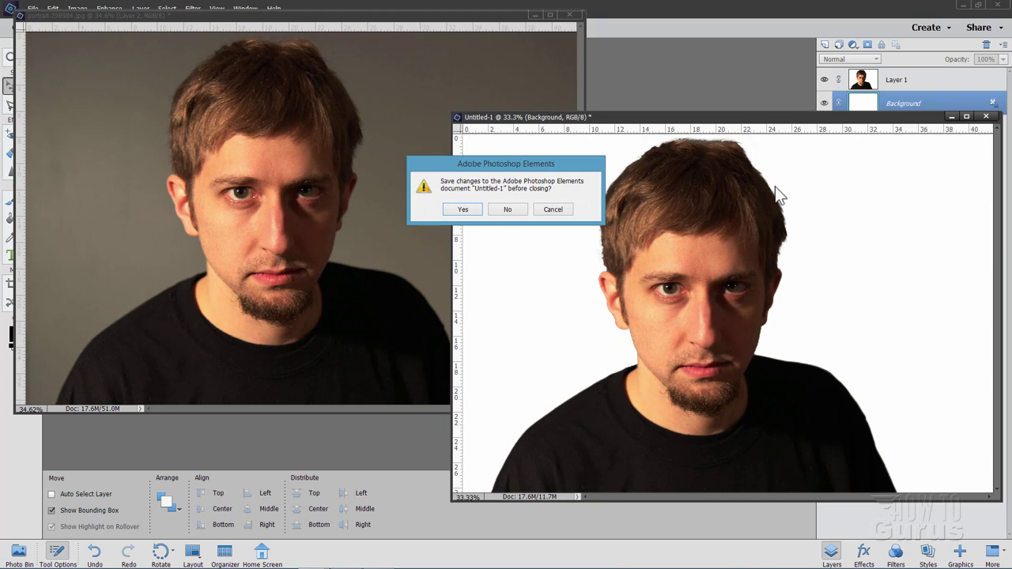
{"action": "left_click", "coordinate": [507, 211]}
{"action": "left_click", "coordinate": [824, 127]}
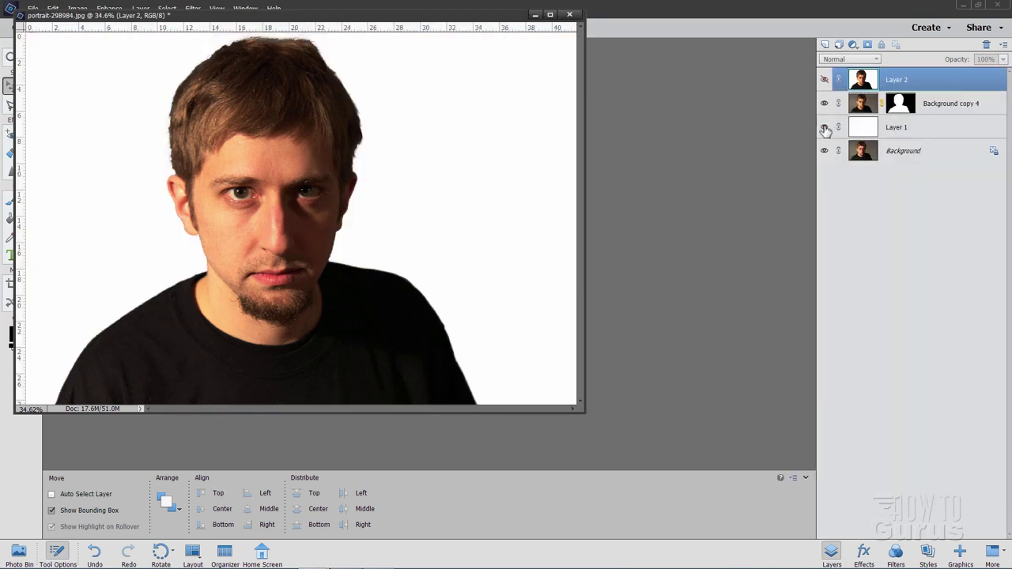
{"action": "left_click_drag", "start_coordinate": [463, 13], "coordinate": [598, 50]}
{"action": "double_click", "coordinate": [597, 52]}
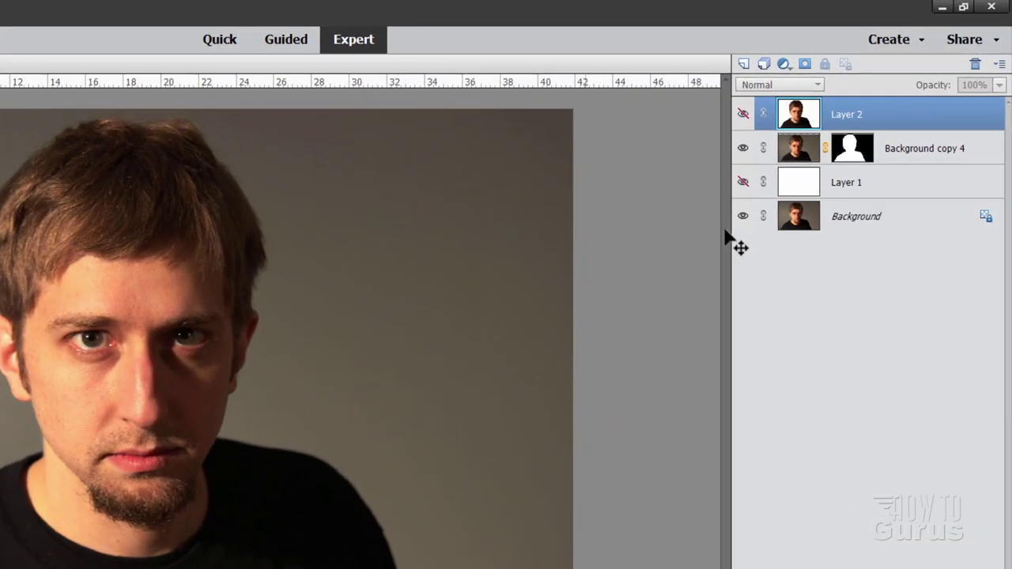
Delete Layer 2, Background copy 4 and Layer 1 together
{"action": "left_click", "coordinate": [789, 122]}
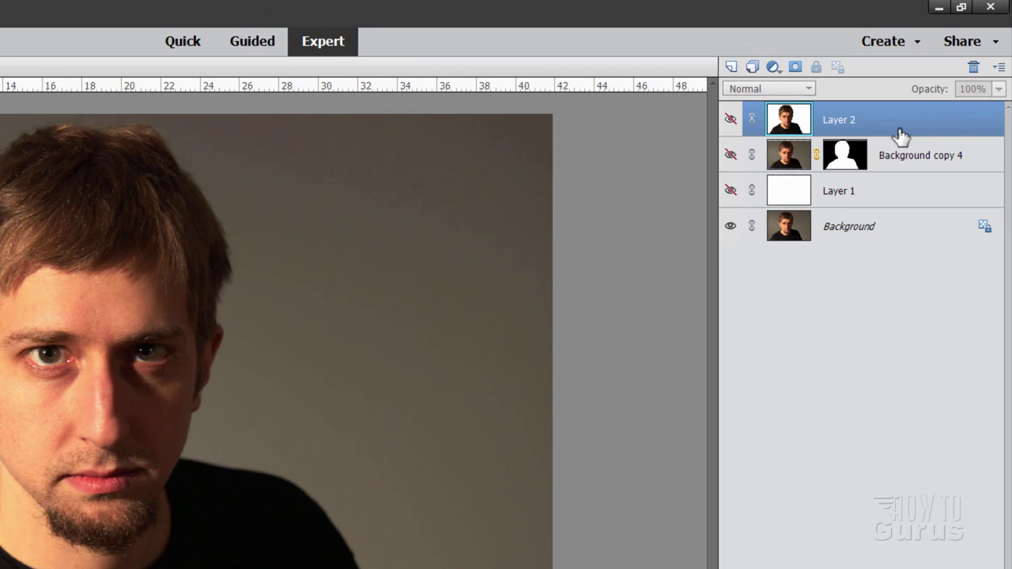
{"action": "left_click", "coordinate": [899, 194], "text": "shift"}
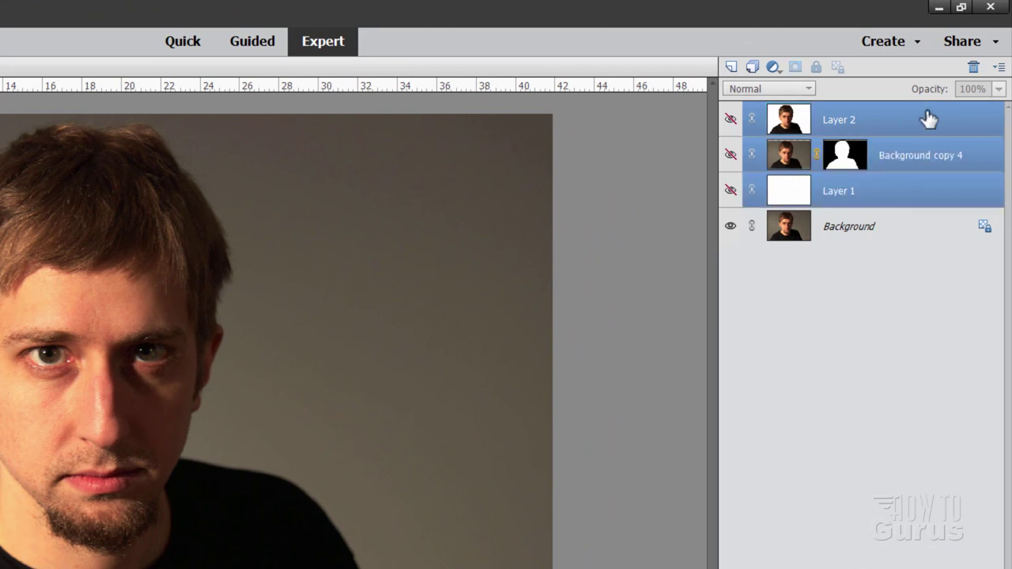
{"action": "left_click", "coordinate": [972, 70]}
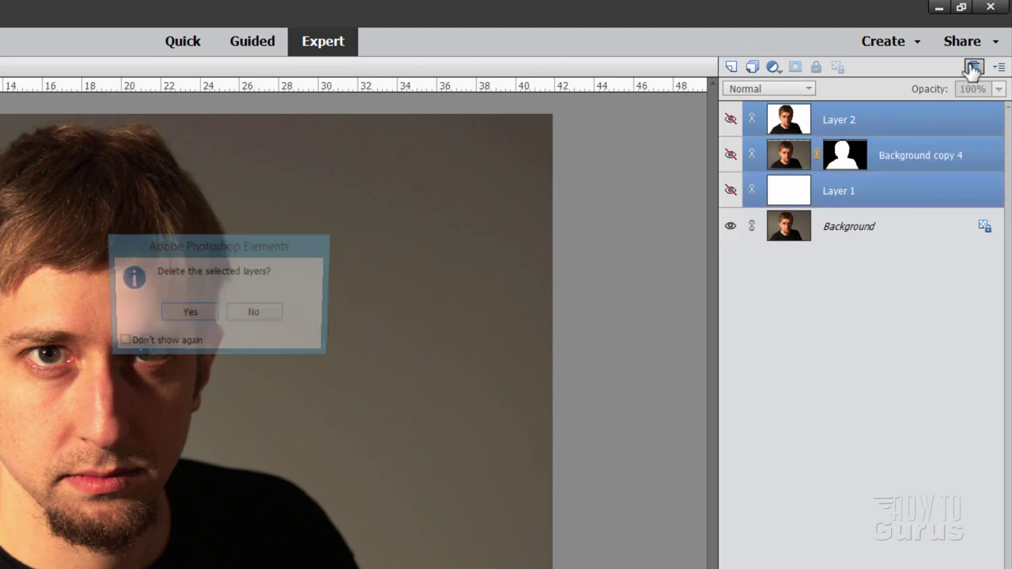
{"action": "left_click", "coordinate": [185, 312]}
Duplicate the Background layer as Background copy
{"action": "right_click", "coordinate": [850, 133]}
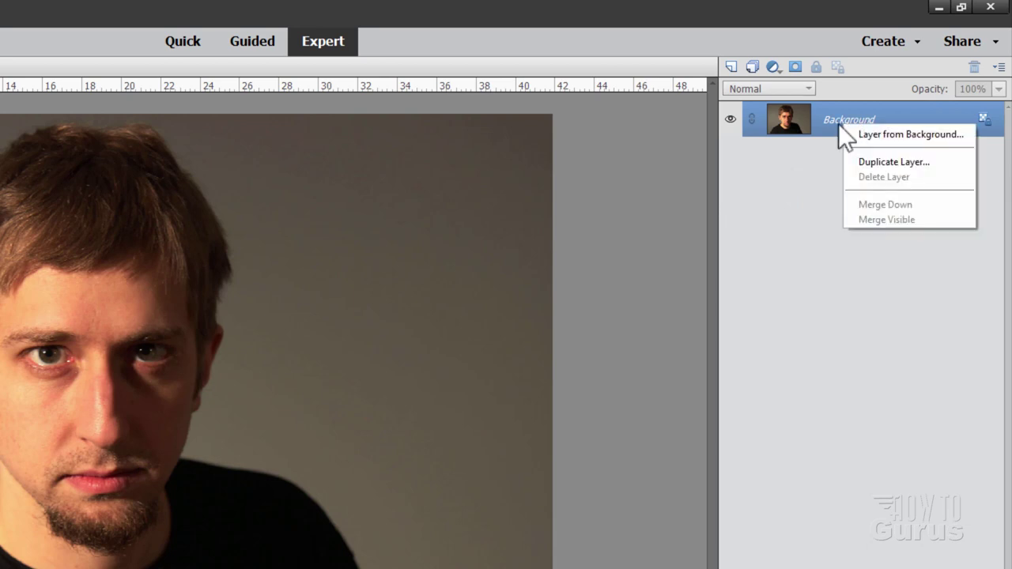
{"action": "left_click", "coordinate": [865, 164]}
{"action": "left_click", "coordinate": [393, 261]}
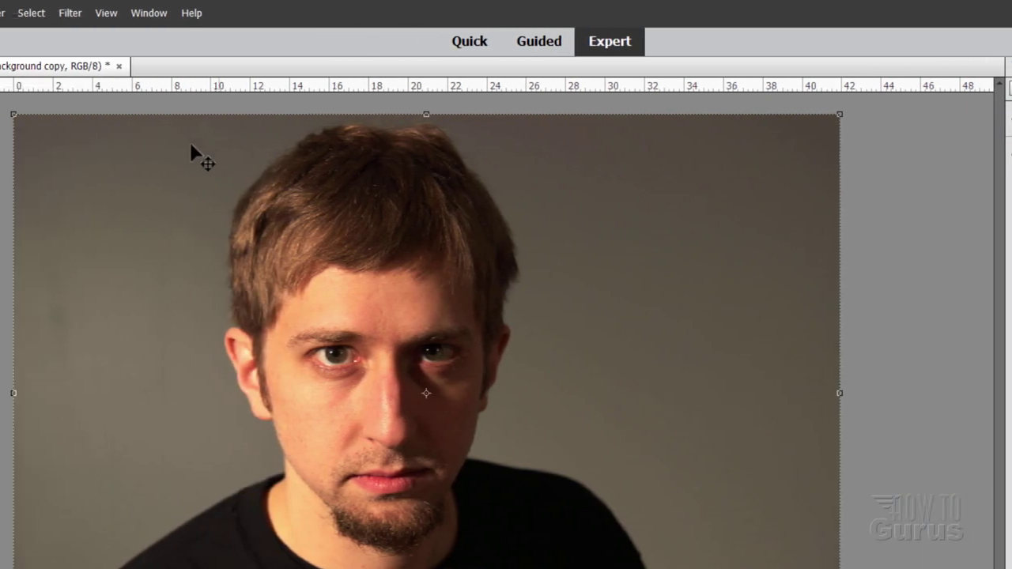
Open Convert to Black and White and preview the Infrared, Newspaper, Portraits, Scenic, Urban and Vivid Landscapes styles
{"action": "left_click", "coordinate": [162, 14]}
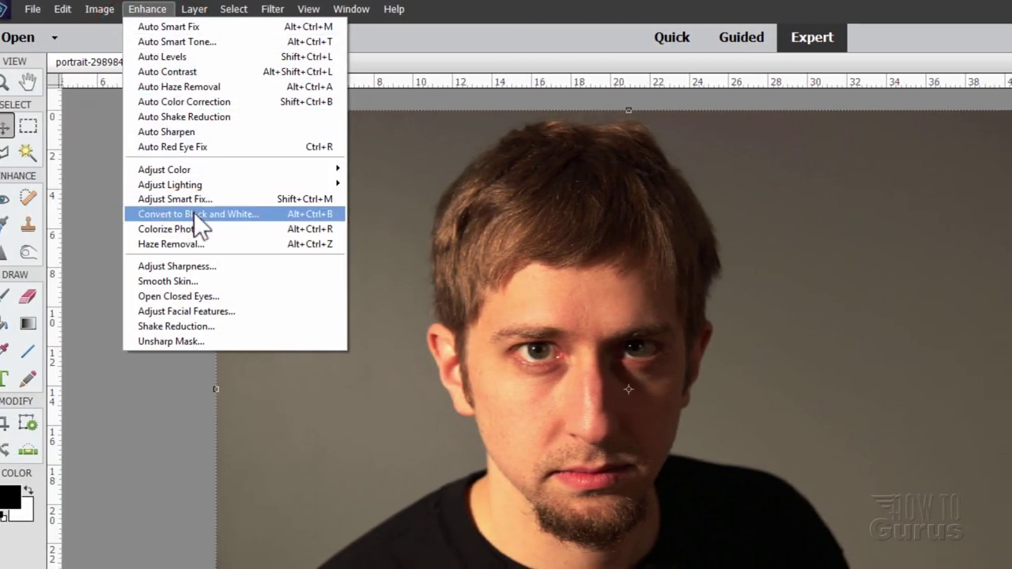
{"action": "left_click", "coordinate": [195, 213]}
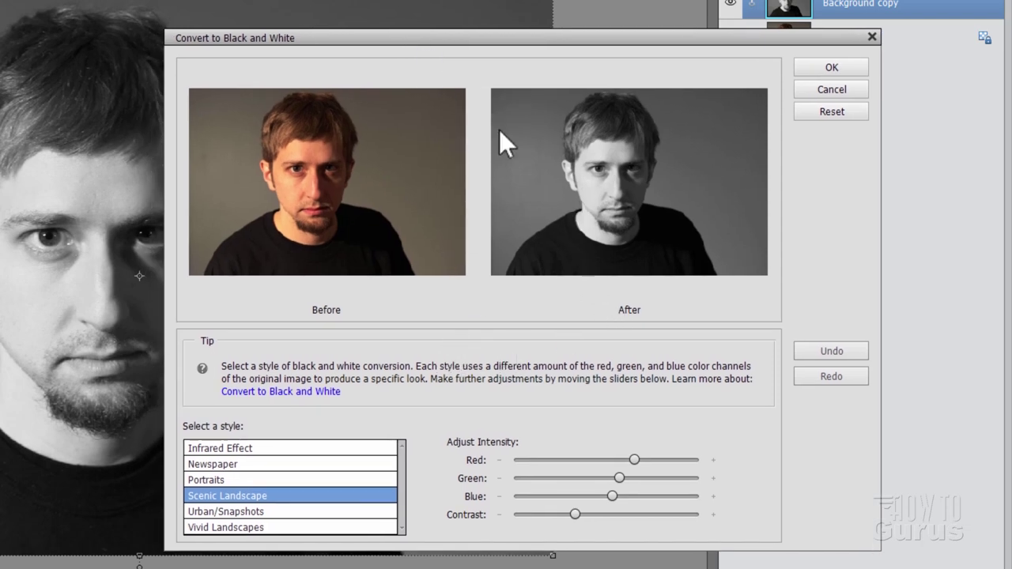
{"action": "left_click", "coordinate": [225, 448]}
{"action": "left_click", "coordinate": [213, 465]}
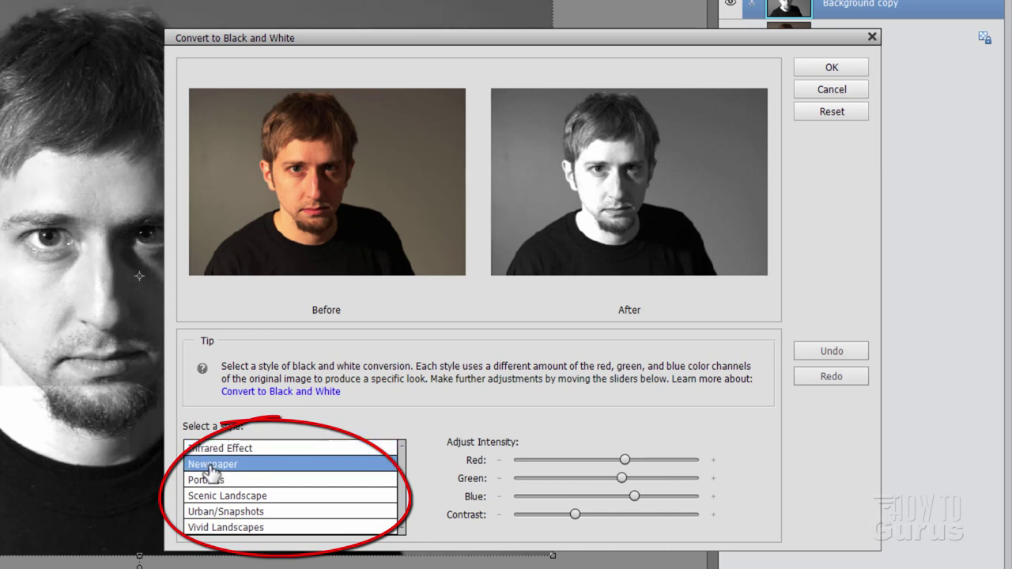
{"action": "left_click", "coordinate": [212, 481]}
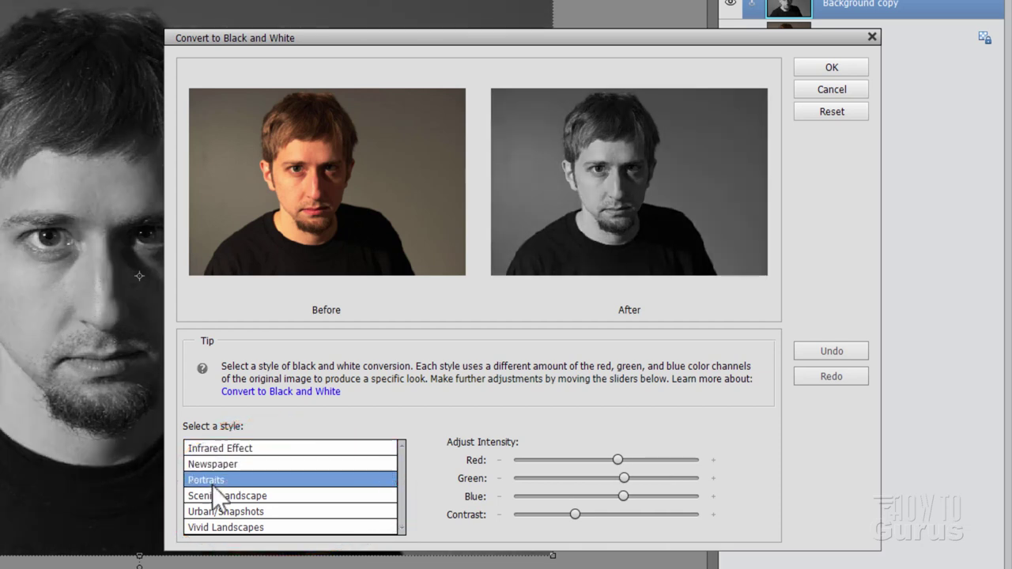
{"action": "left_click", "coordinate": [222, 496]}
{"action": "left_click", "coordinate": [233, 512]}
{"action": "left_click", "coordinate": [244, 528]}
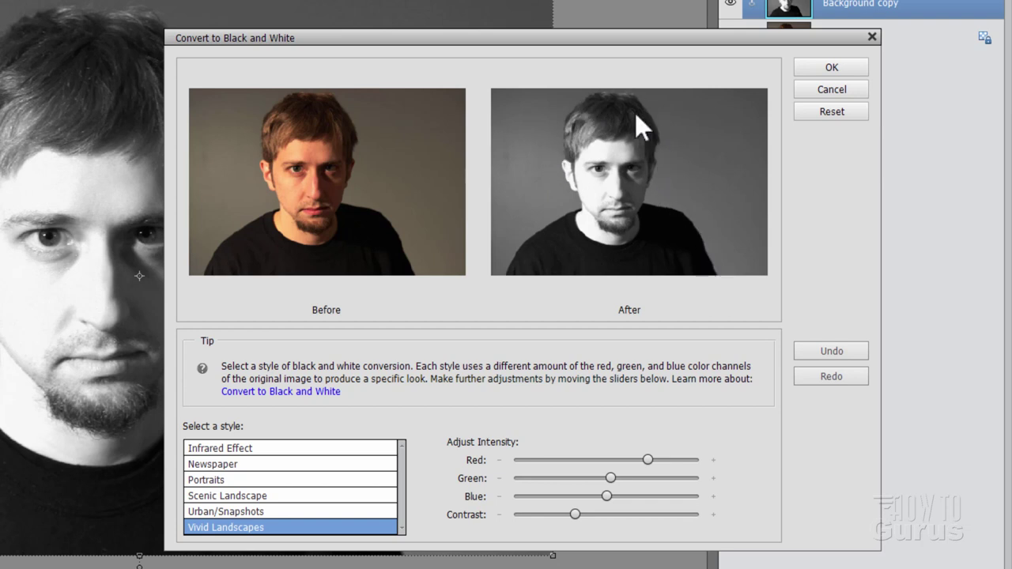
Compare Infrared Effect with Vivid Landscapes, then apply the Infrared Effect conversion
{"action": "left_click", "coordinate": [208, 451]}
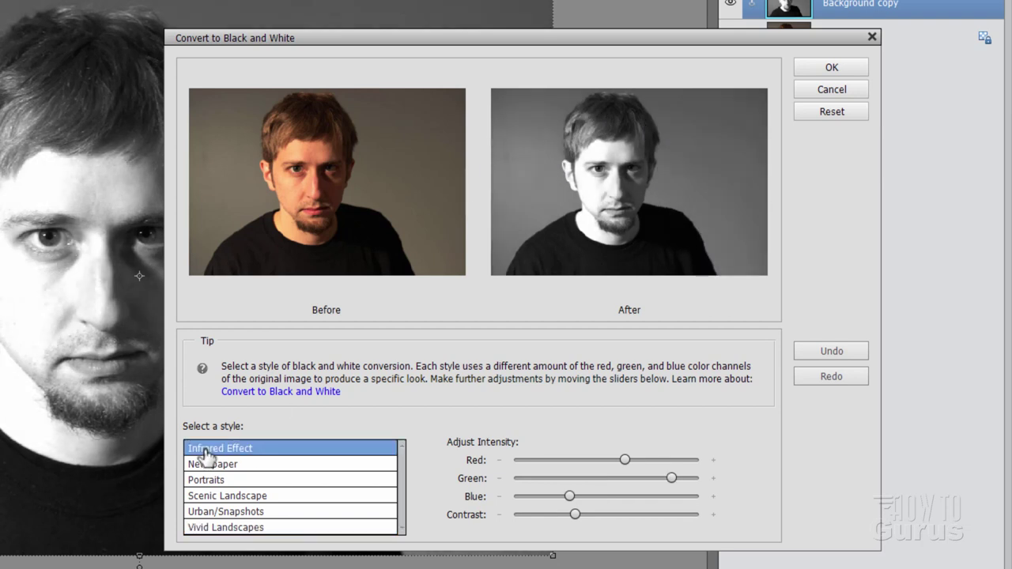
{"action": "left_click", "coordinate": [219, 527]}
{"action": "left_click", "coordinate": [214, 451]}
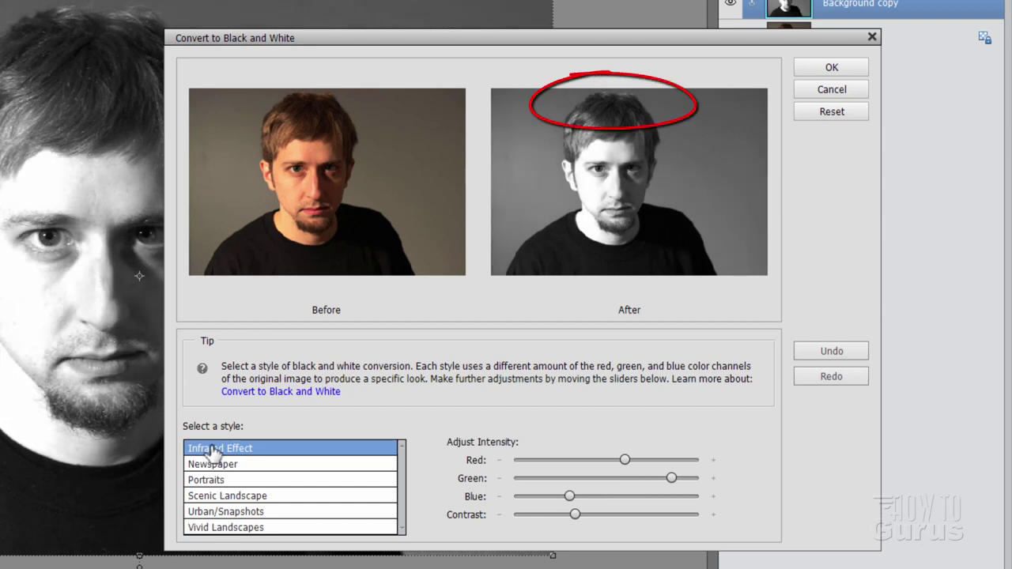
{"action": "left_click", "coordinate": [224, 530]}
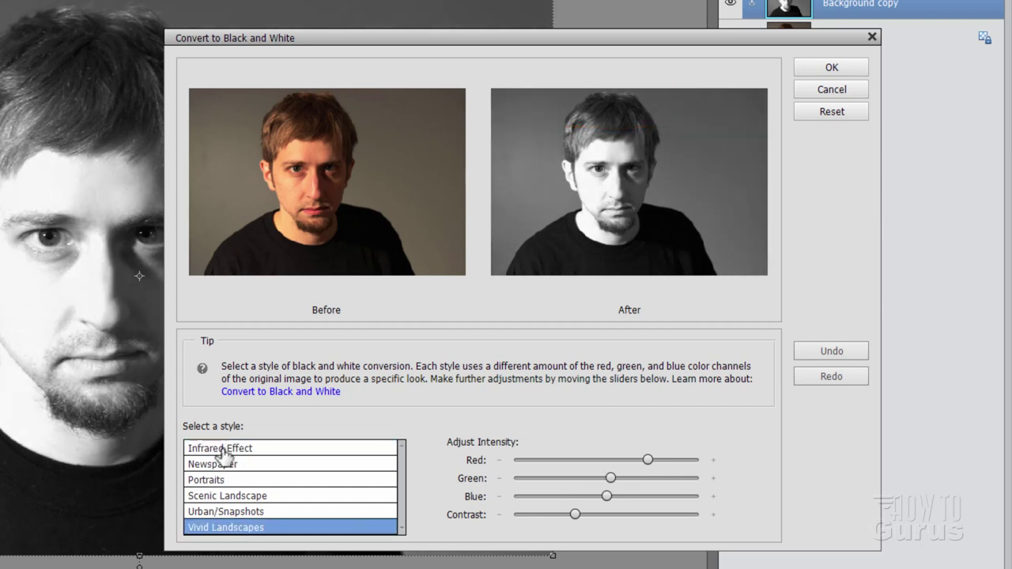
{"action": "left_click", "coordinate": [224, 451]}
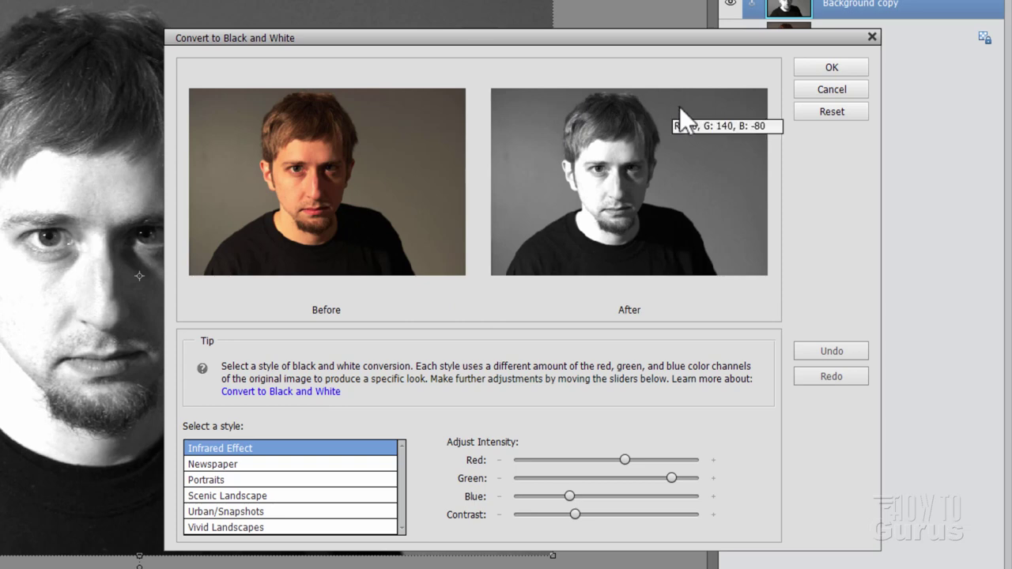
{"action": "left_click", "coordinate": [808, 70]}
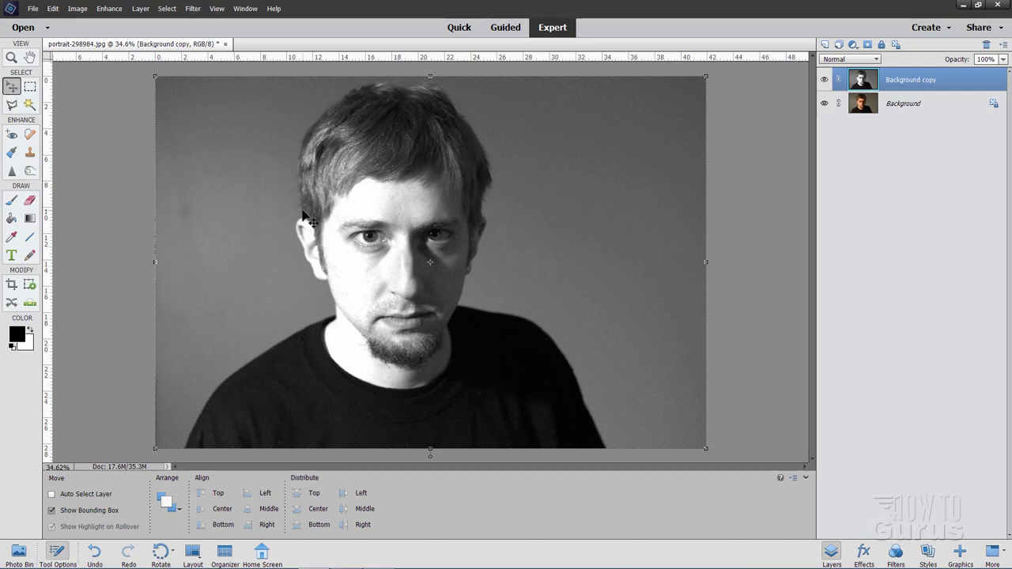
Zoom in to 200% on the man's left ear
{"action": "left_click", "coordinate": [11, 57]}
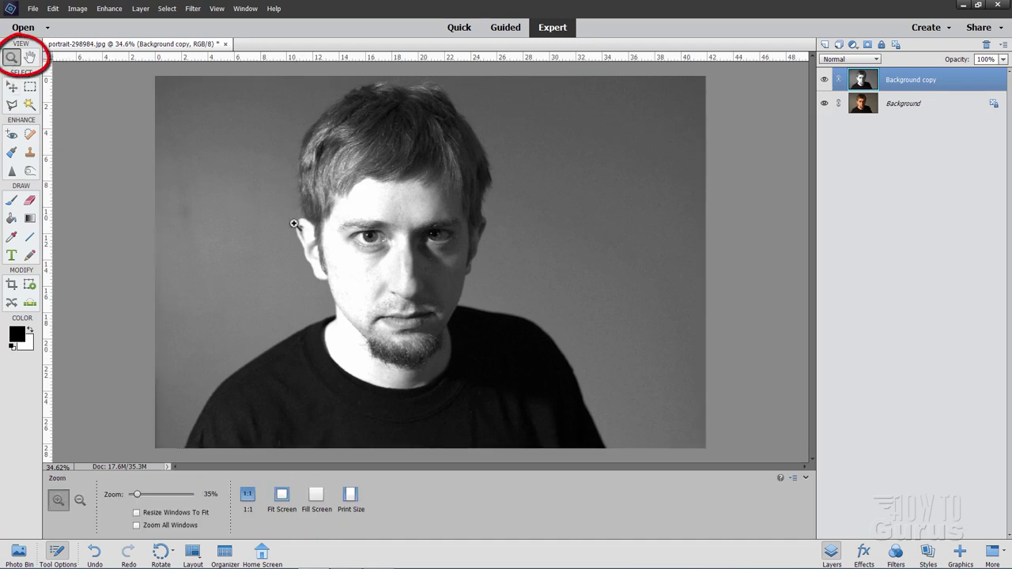
{"action": "left_click", "coordinate": [294, 224]}
{"action": "left_click", "coordinate": [297, 222]}
{"action": "left_click", "coordinate": [297, 223]}
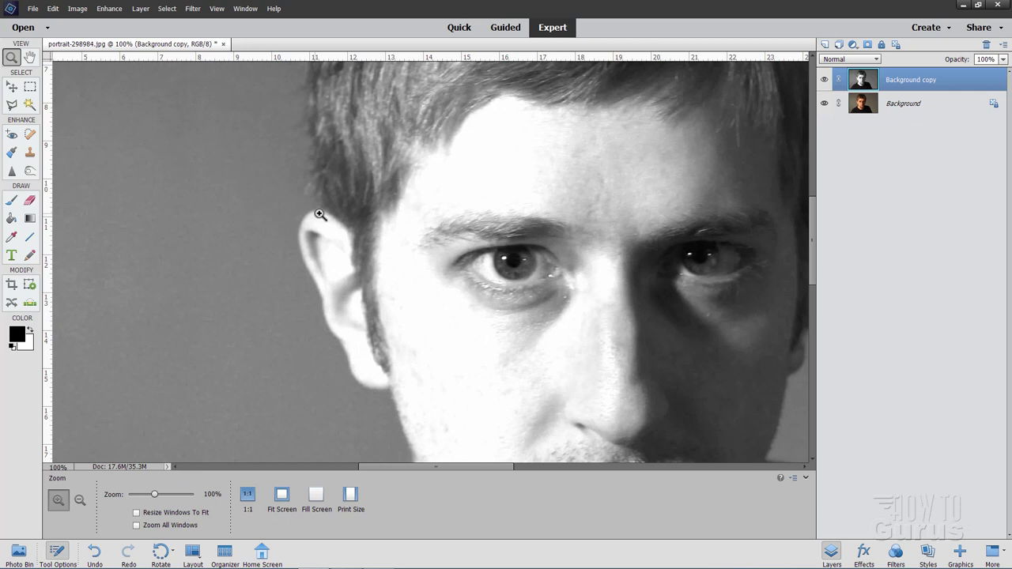
{"action": "left_click", "coordinate": [11, 104]}
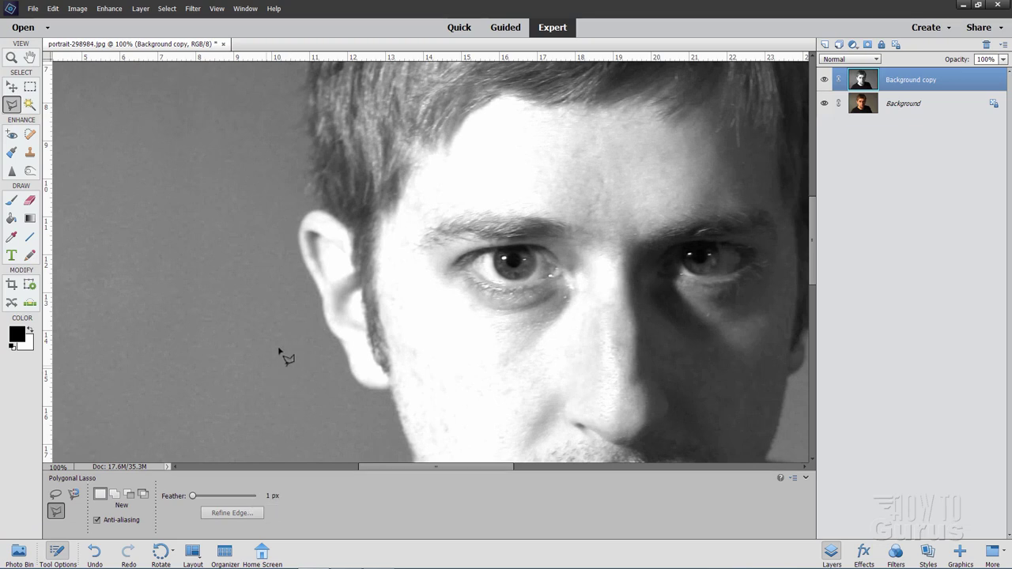
{"action": "left_click", "coordinate": [11, 60]}
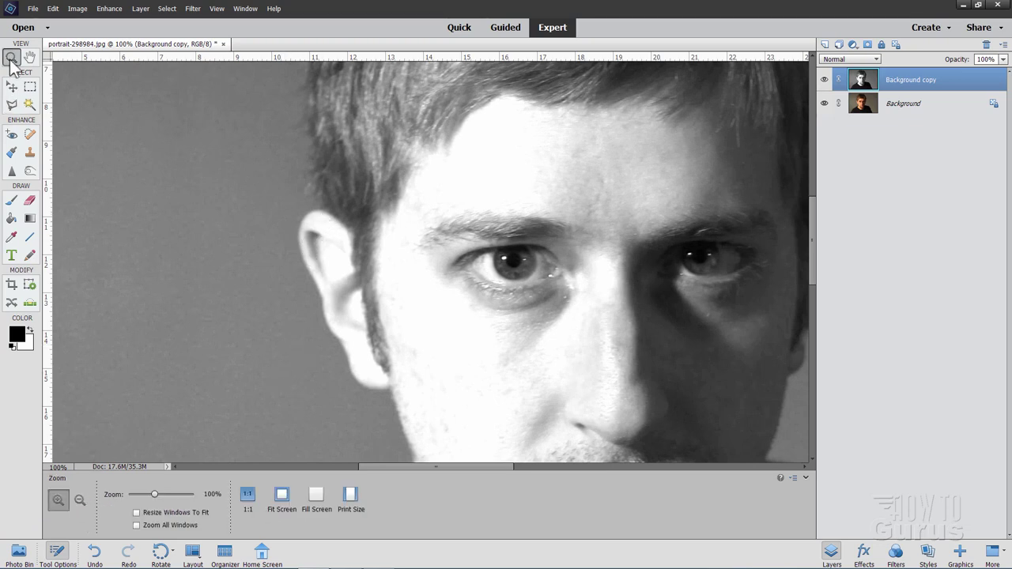
{"action": "left_click", "coordinate": [299, 239]}
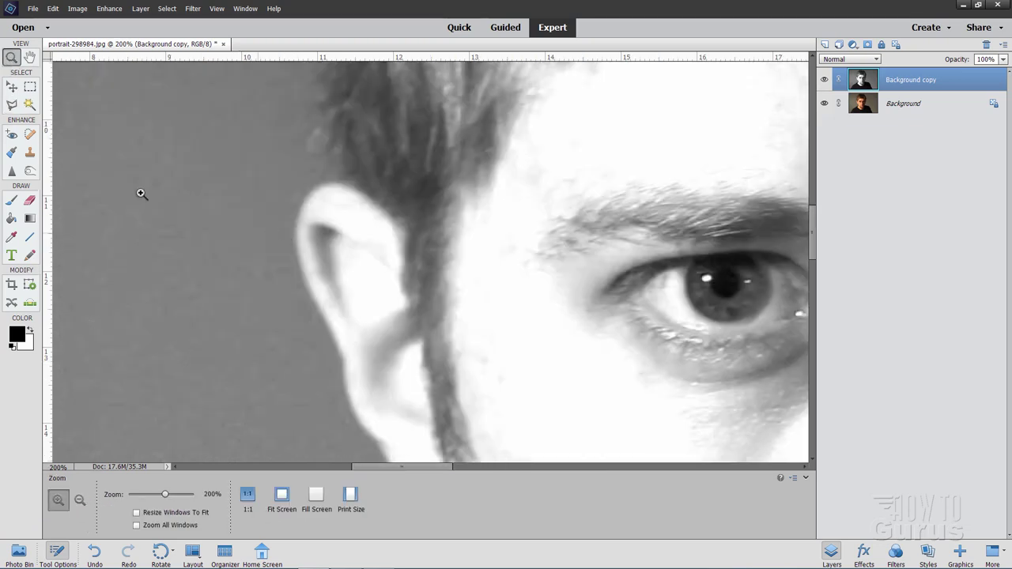
{"action": "left_click", "coordinate": [14, 87]}
Trace a Polygonal Lasso outline from the top of the ear down around the head and shoulders
{"action": "left_click", "coordinate": [12, 104]}
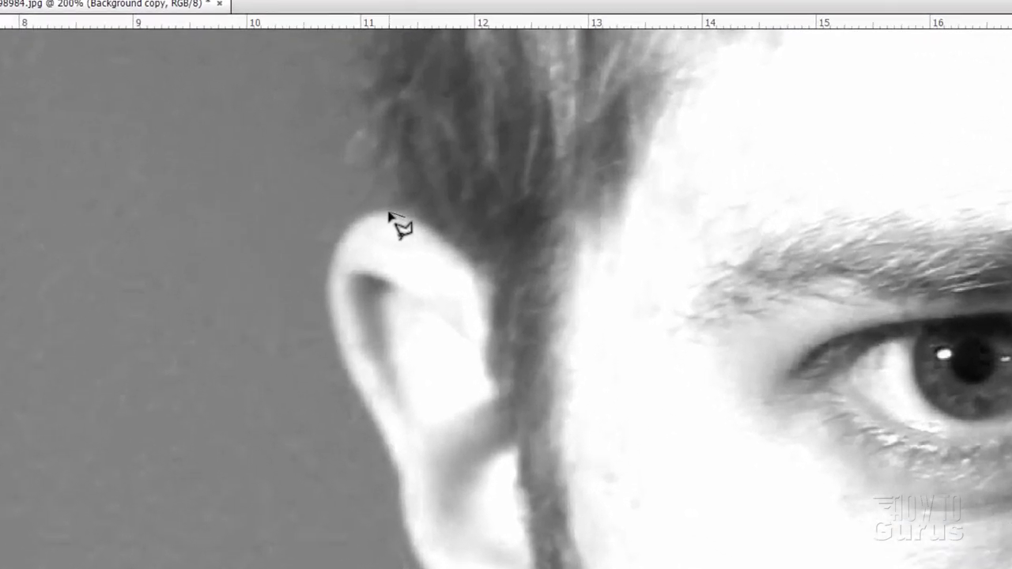
{"action": "left_click", "coordinate": [352, 190]}
{"action": "mouse_move", "coordinate": [377, 213]}
{"action": "left_mouse_down"}
{"action": "mouse_move", "coordinate": [340, 237]}
{"action": "mouse_move", "coordinate": [327, 290]}
{"action": "mouse_move", "coordinate": [349, 382]}
{"action": "mouse_move", "coordinate": [389, 445]}
{"action": "left_mouse_up"}
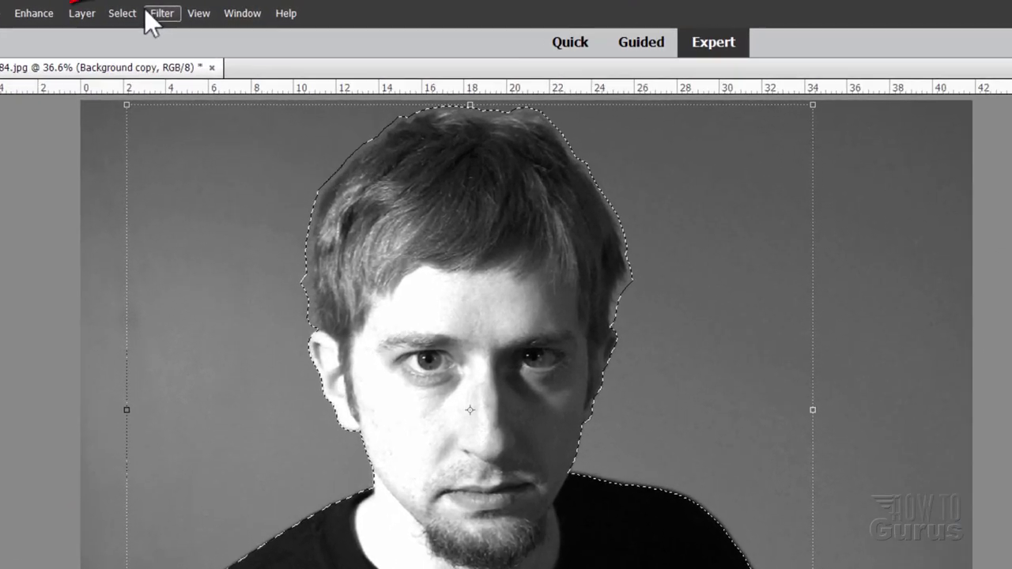
Save the head-and-shoulders selection under the name 'outline', then deselect it
{"action": "left_click", "coordinate": [122, 14]}
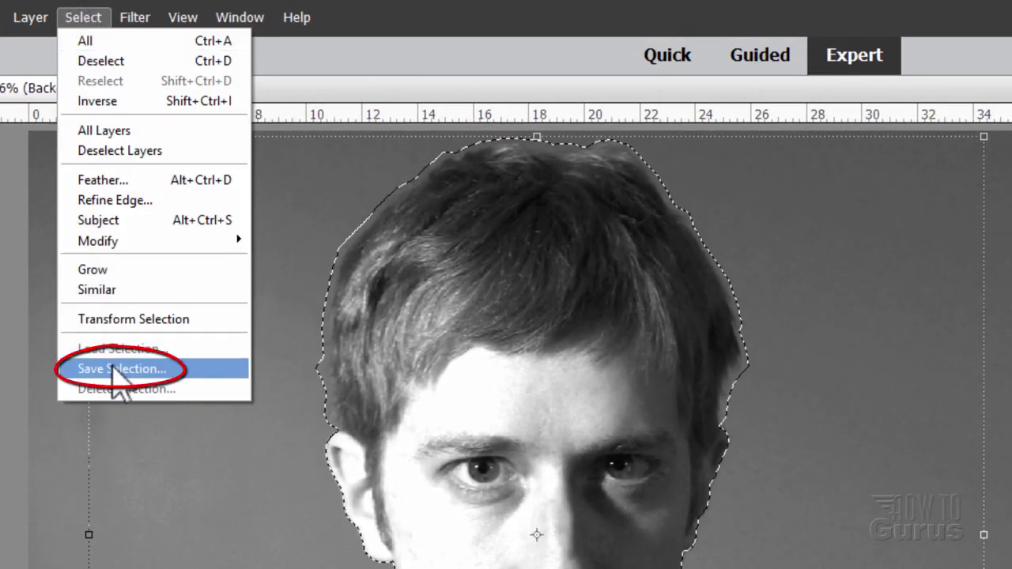
{"action": "left_click", "coordinate": [112, 368]}
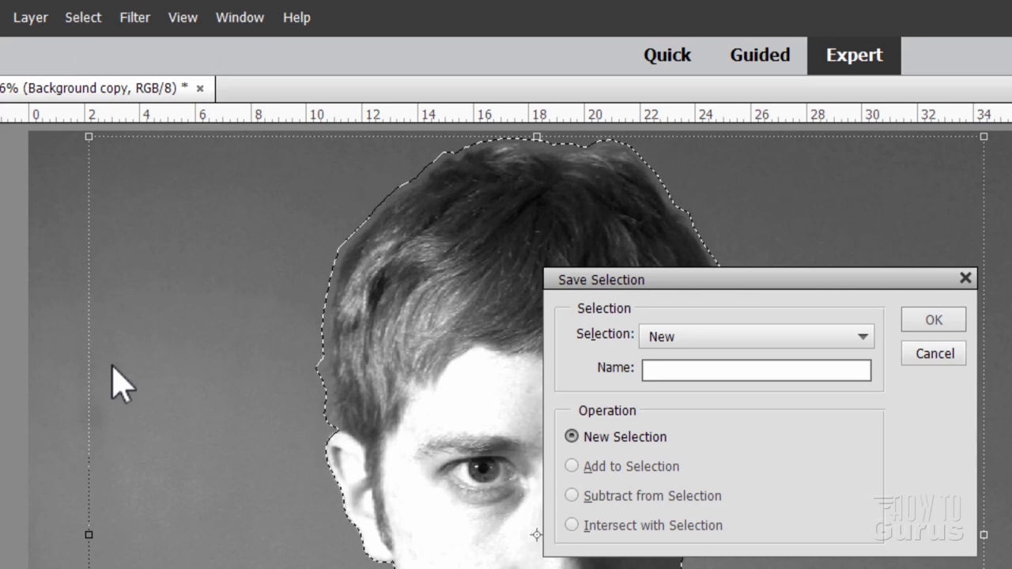
{"action": "type", "text": "outline"}
{"action": "left_click", "coordinate": [938, 318]}
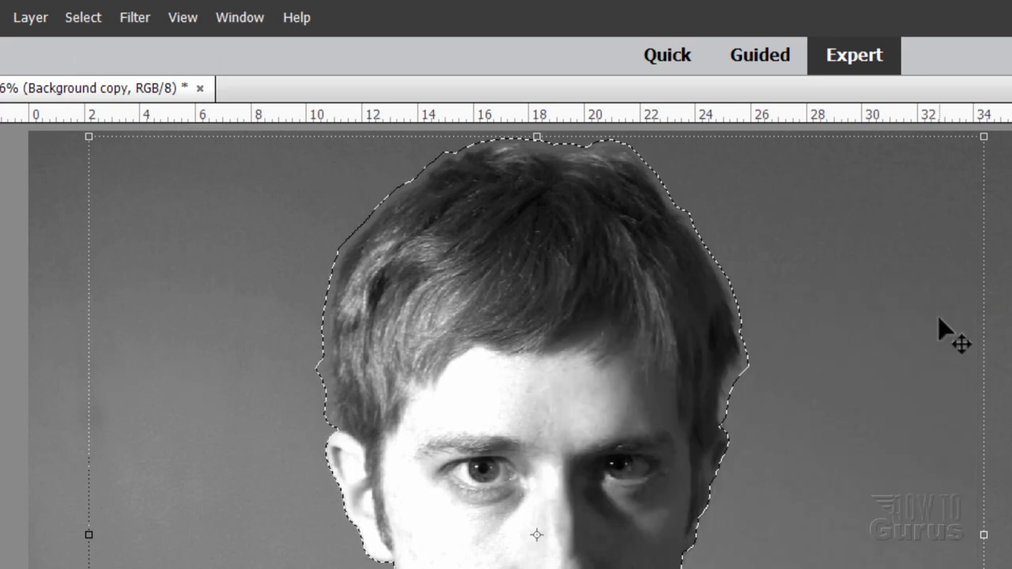
{"action": "left_click", "coordinate": [83, 18]}
{"action": "left_click", "coordinate": [113, 55]}
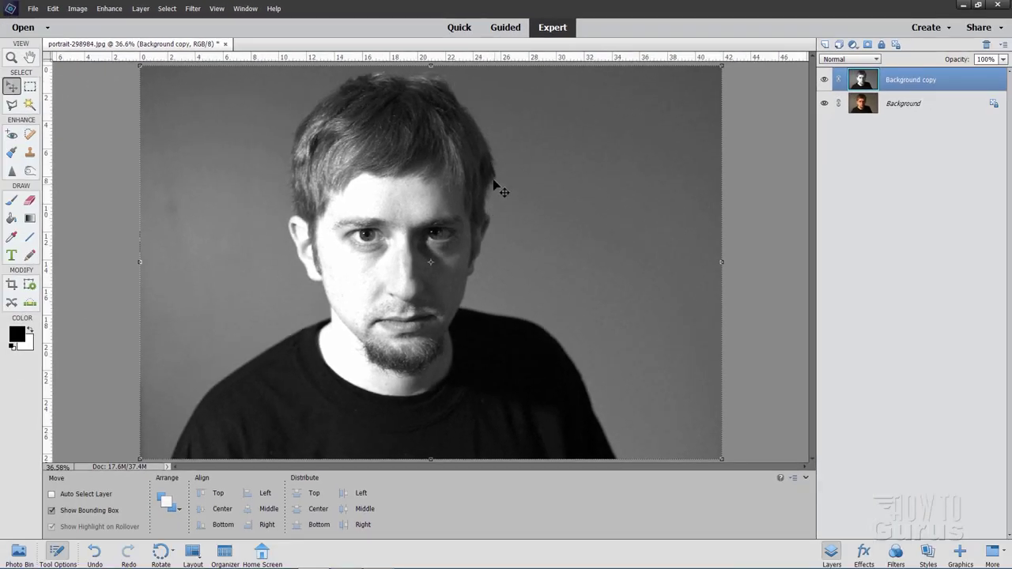
Apply Adjust Sharpness with a 2.0 px radius and Gaussian Blur removal, checking the hair in the preview
{"action": "left_click", "coordinate": [109, 9]}
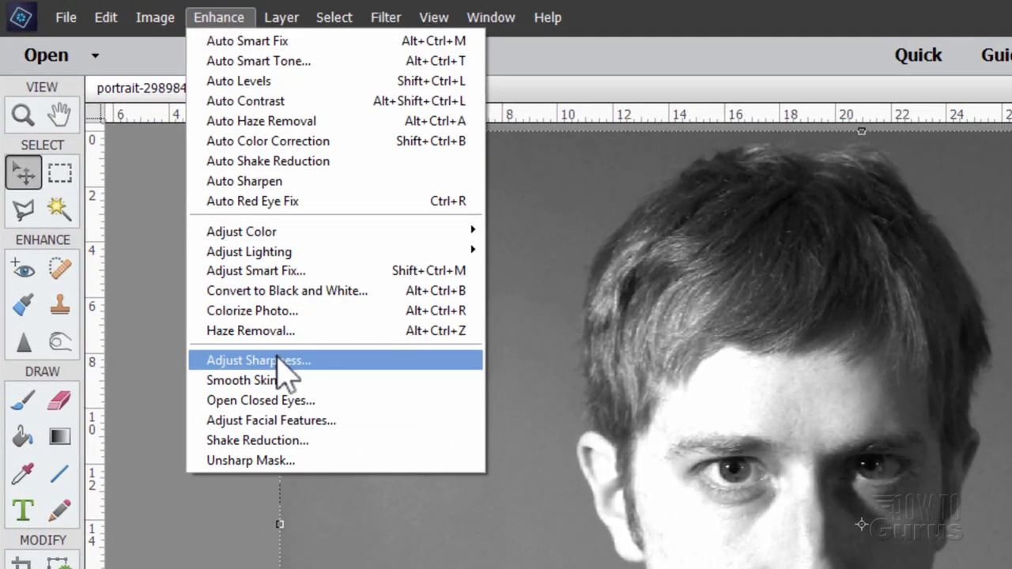
{"action": "left_click", "coordinate": [277, 362]}
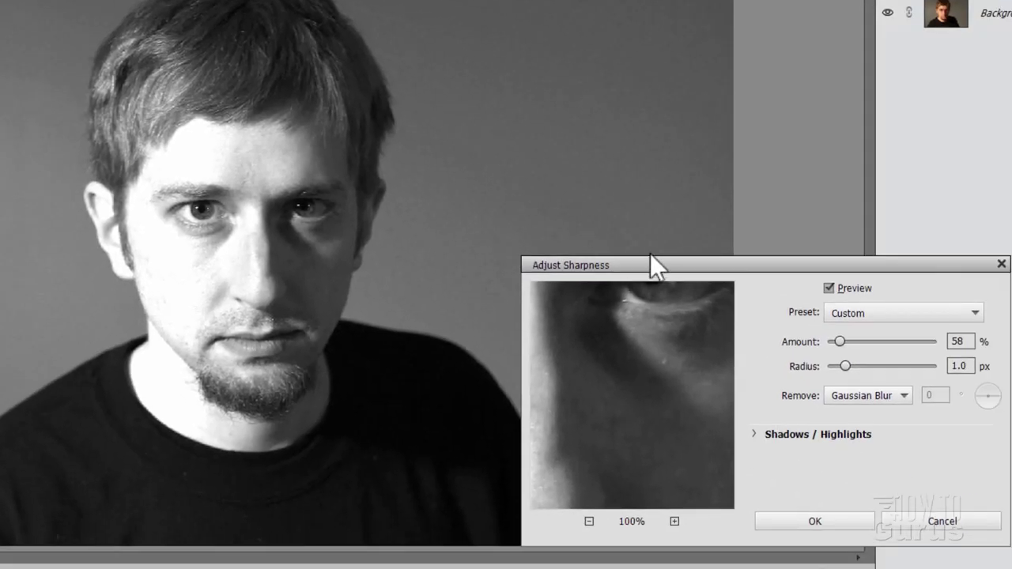
{"action": "left_click_drag", "start_coordinate": [650, 255], "coordinate": [610, 68]}
{"action": "left_click_drag", "start_coordinate": [643, 144], "coordinate": [622, 250]}
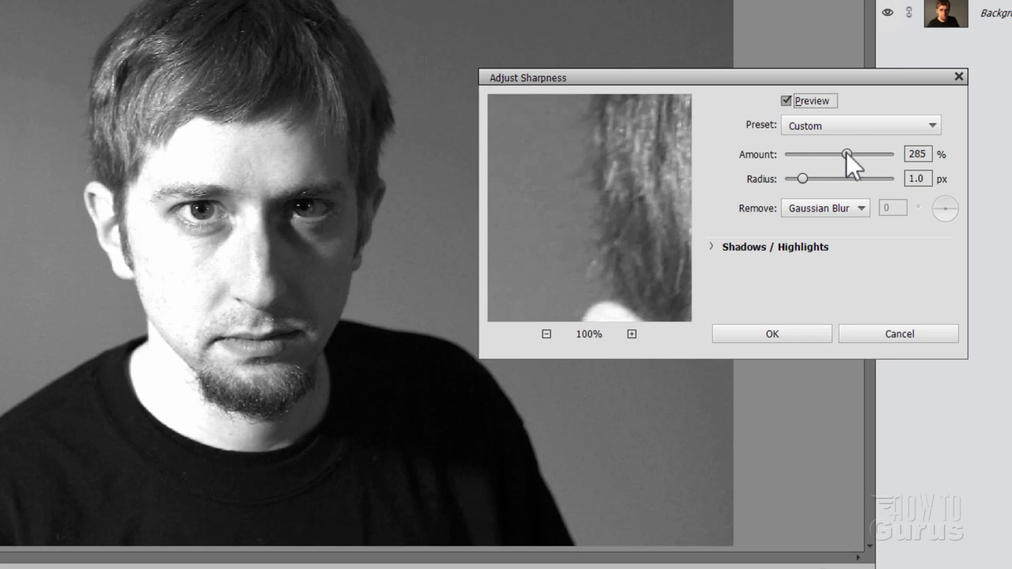
{"action": "left_click_drag", "start_coordinate": [846, 152], "coordinate": [856, 152]}
{"action": "left_click_drag", "start_coordinate": [802, 179], "coordinate": [810, 177]}
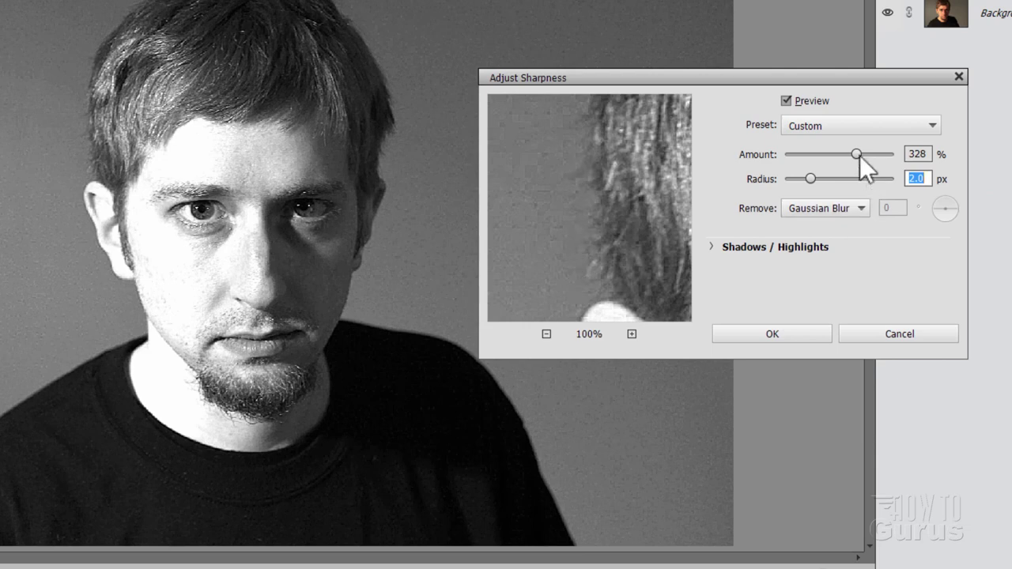
{"action": "left_click_drag", "start_coordinate": [858, 153], "coordinate": [831, 152]}
{"action": "left_click_drag", "start_coordinate": [658, 158], "coordinate": [592, 135]}
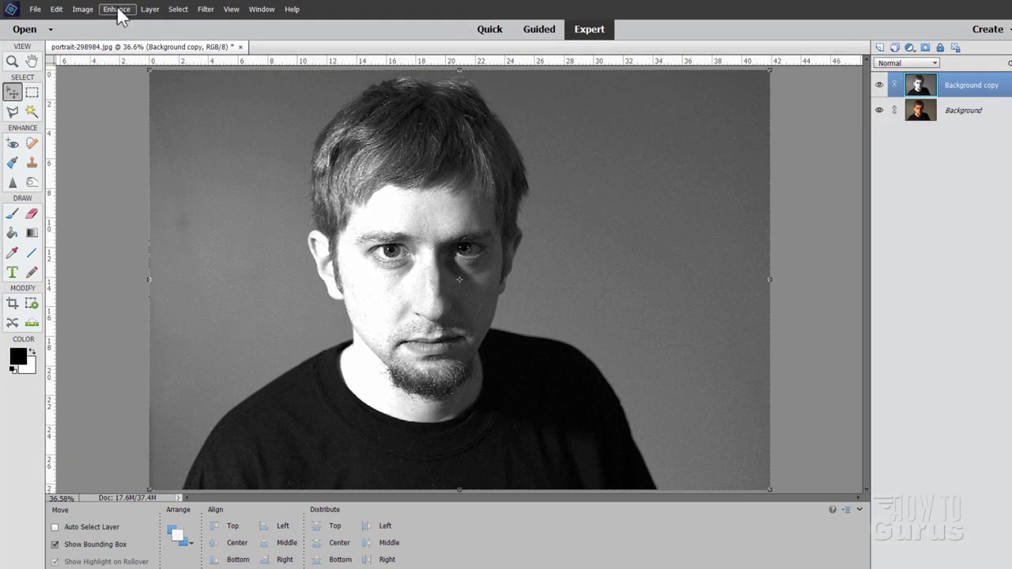
Apply Enhance > Adjust Lighting > Levels with input levels 37, 2.06 and 208
{"action": "left_click", "coordinate": [109, 8]}
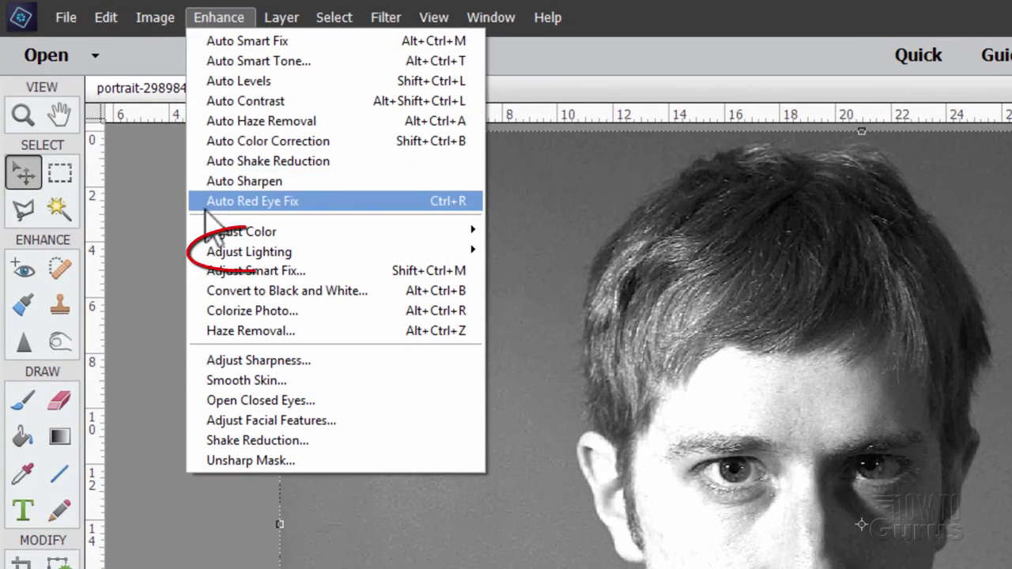
{"action": "mouse_move", "coordinate": [238, 255]}
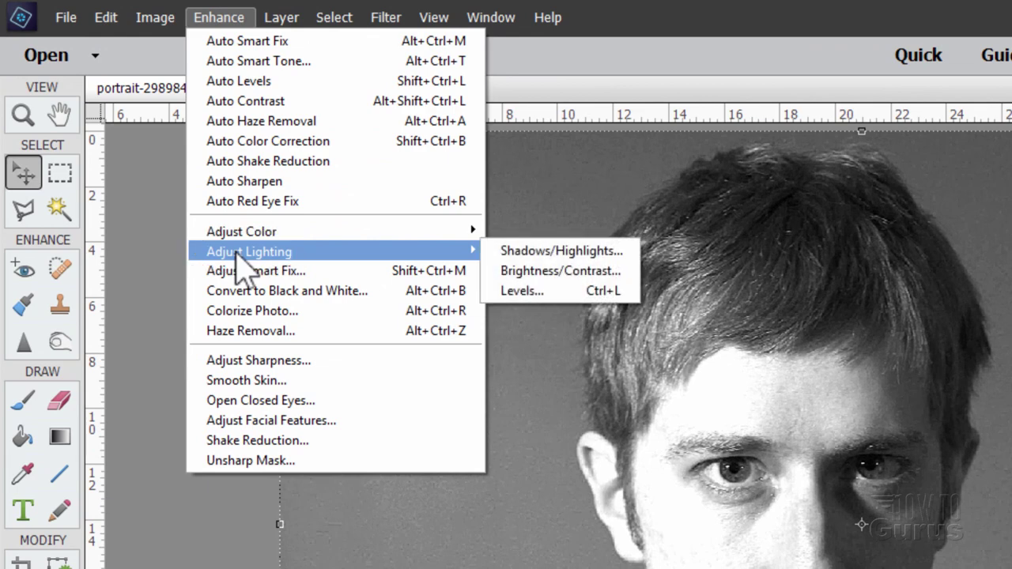
{"action": "left_click", "coordinate": [533, 291]}
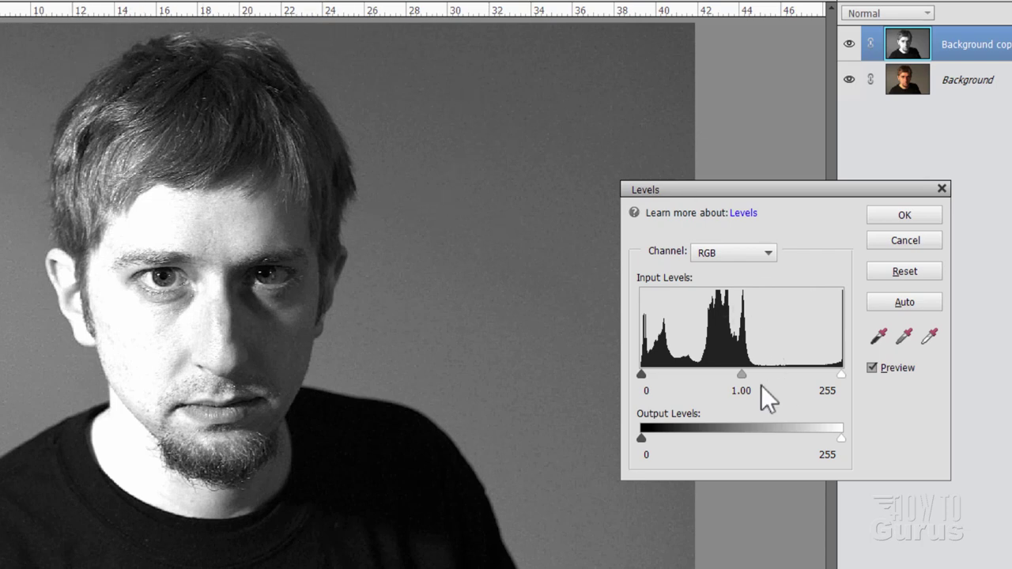
{"action": "left_click_drag", "start_coordinate": [741, 374], "coordinate": [704, 377]}
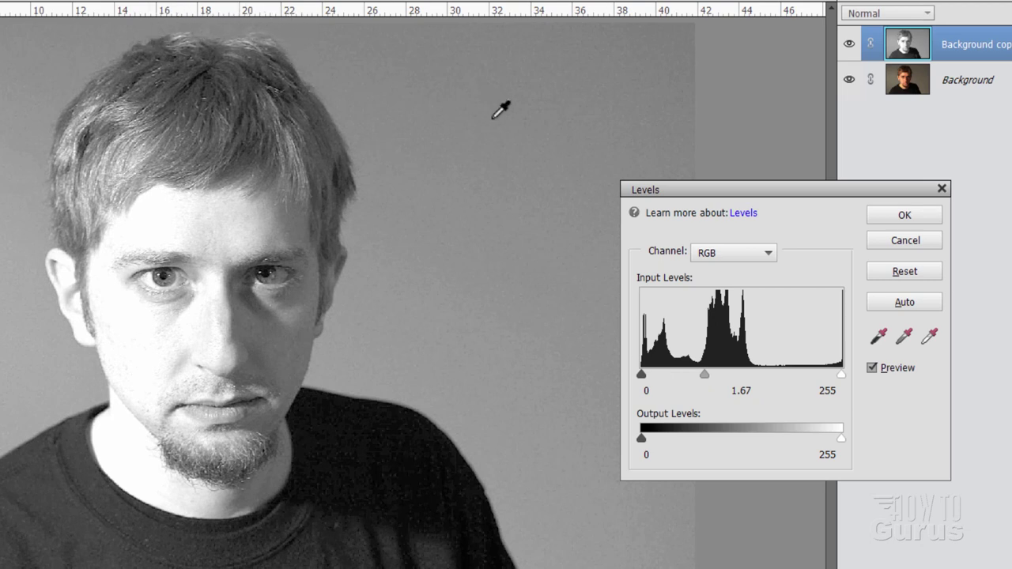
{"action": "left_click_drag", "start_coordinate": [639, 377], "coordinate": [698, 373]}
{"action": "left_click_drag", "start_coordinate": [841, 373], "coordinate": [802, 379]}
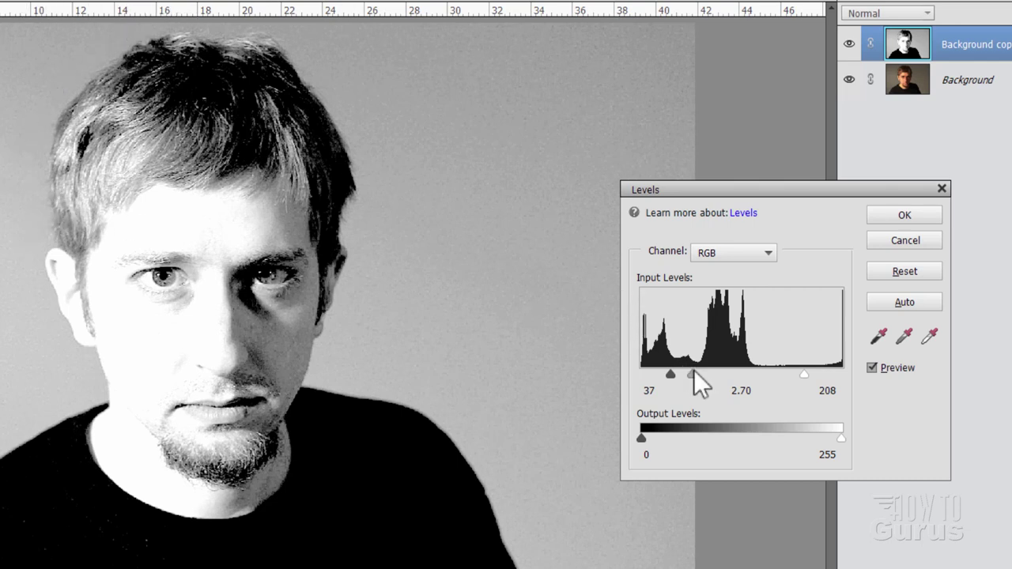
{"action": "left_click_drag", "start_coordinate": [693, 374], "coordinate": [702, 374]}
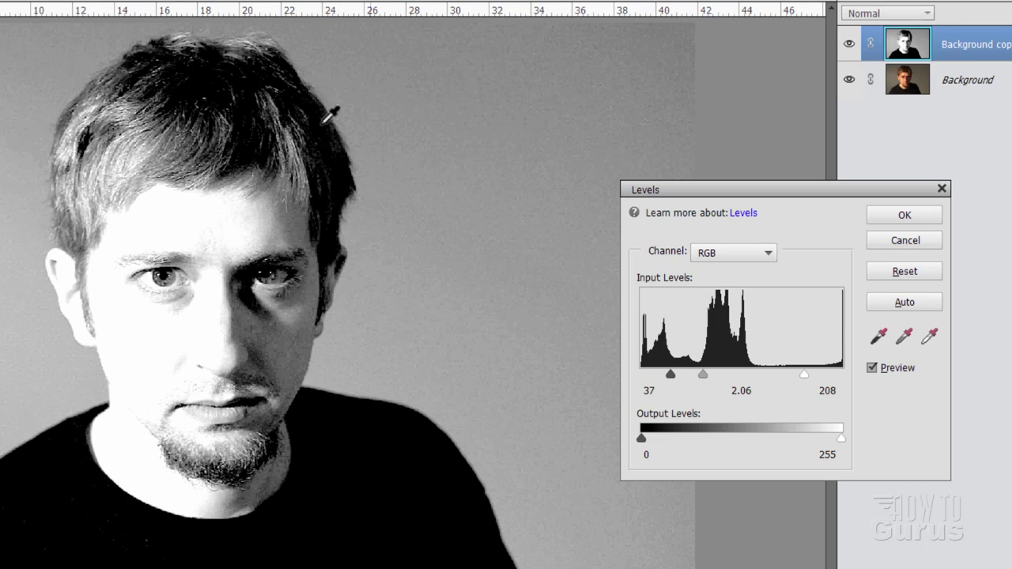
{"action": "key", "text": "Tab"}
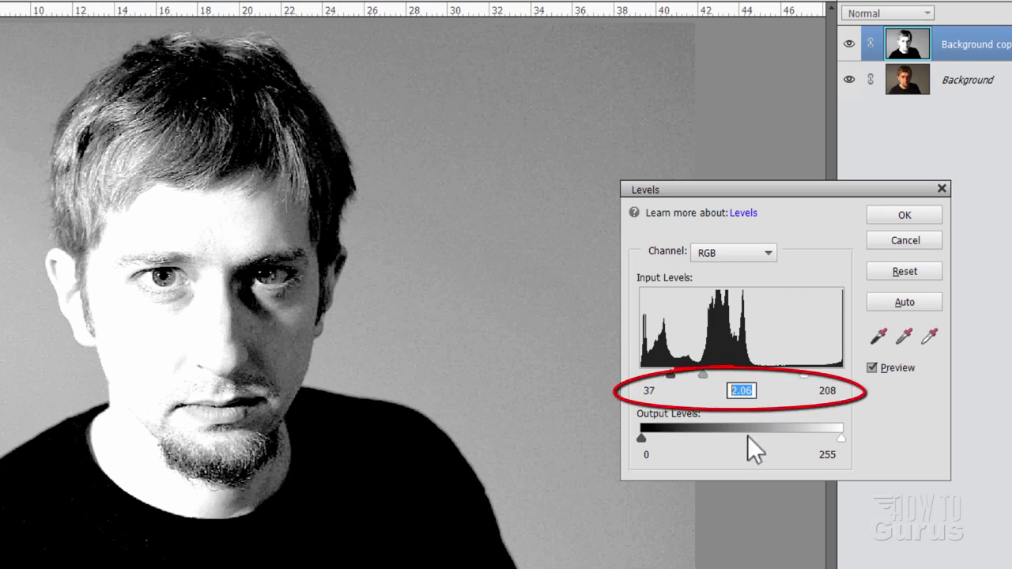
{"action": "key", "text": "Tab"}
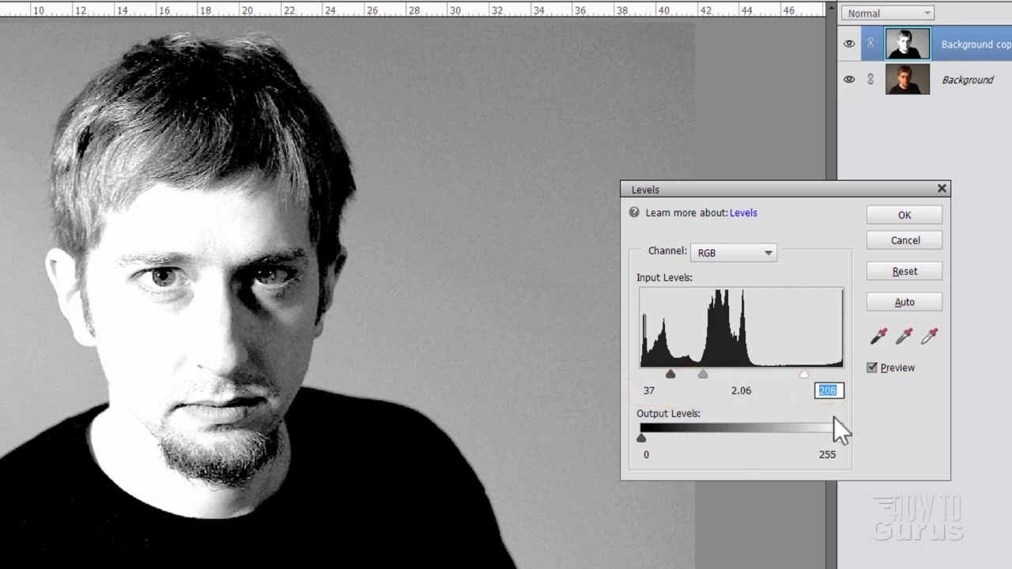
{"action": "left_click", "coordinate": [901, 214]}
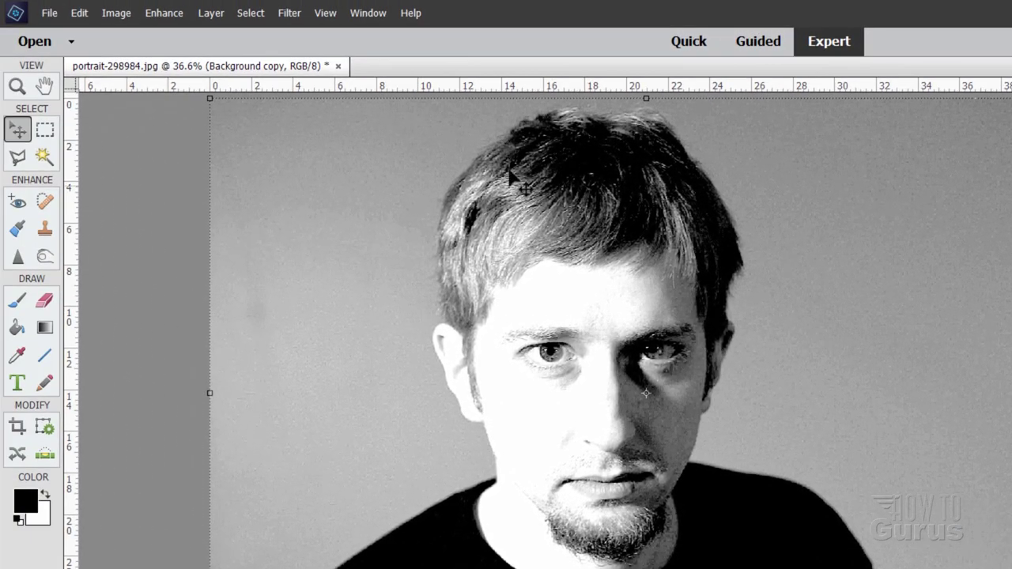
Load the saved 'outline' selection with Load Selection
{"action": "left_click", "coordinate": [251, 13]}
{"action": "left_click", "coordinate": [285, 260]}
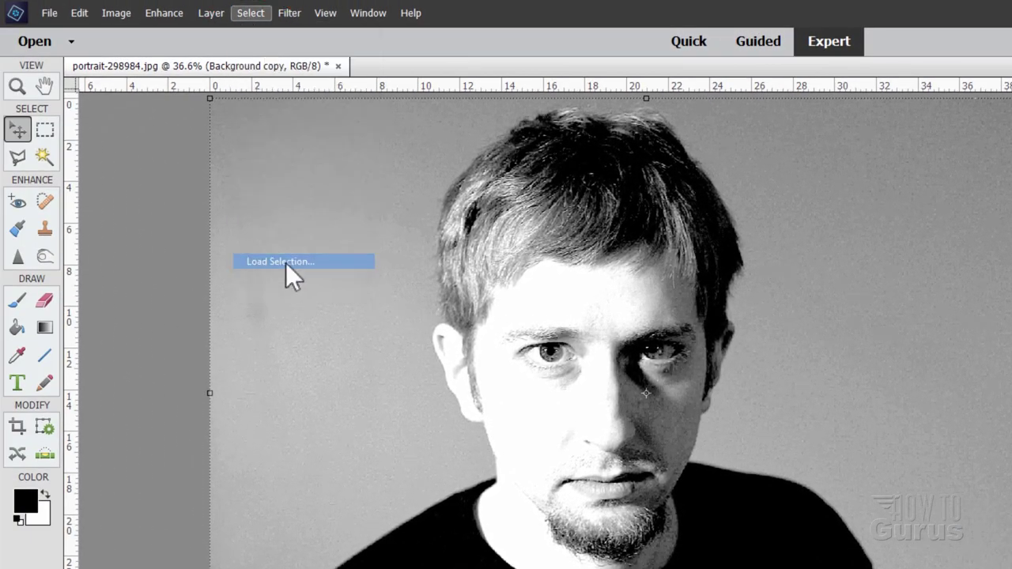
{"action": "left_click", "coordinate": [764, 254]}
{"action": "left_click", "coordinate": [707, 299]}
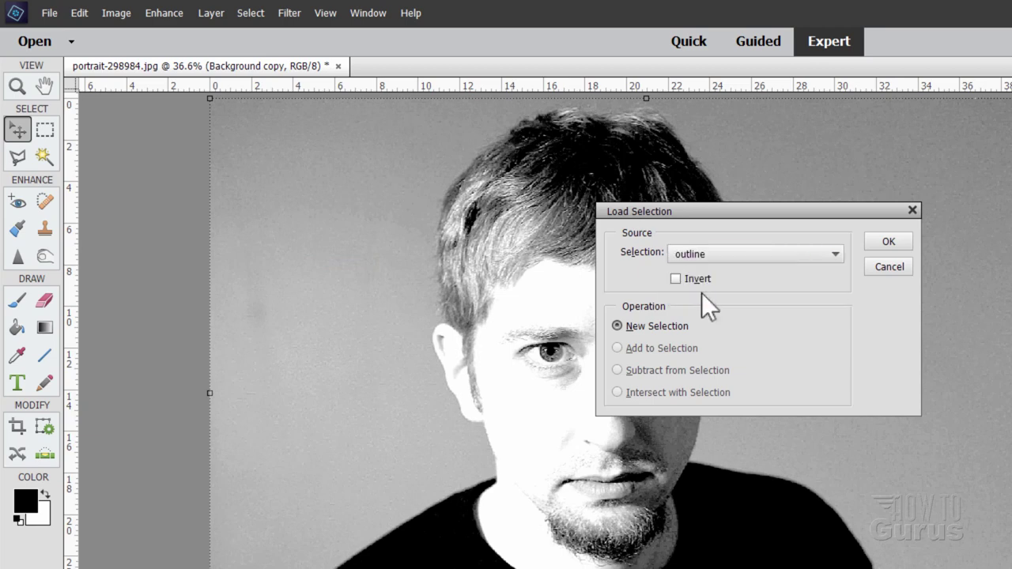
{"action": "left_click", "coordinate": [886, 242]}
Zoom in on the man's hair and select the Polygonal Lasso tool
{"action": "left_click", "coordinate": [18, 86]}
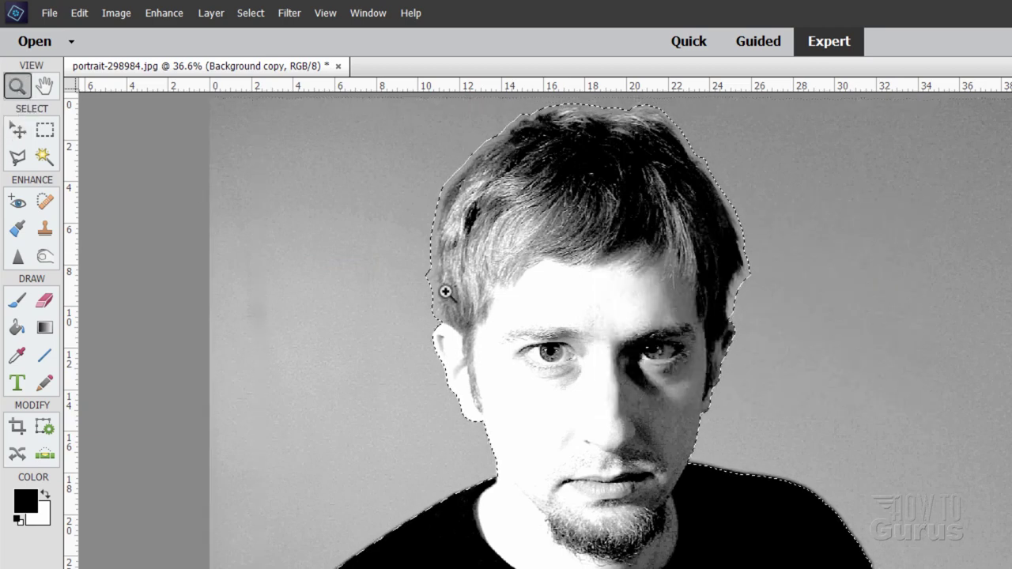
{"action": "left_click", "coordinate": [442, 271]}
{"action": "left_click", "coordinate": [624, 287]}
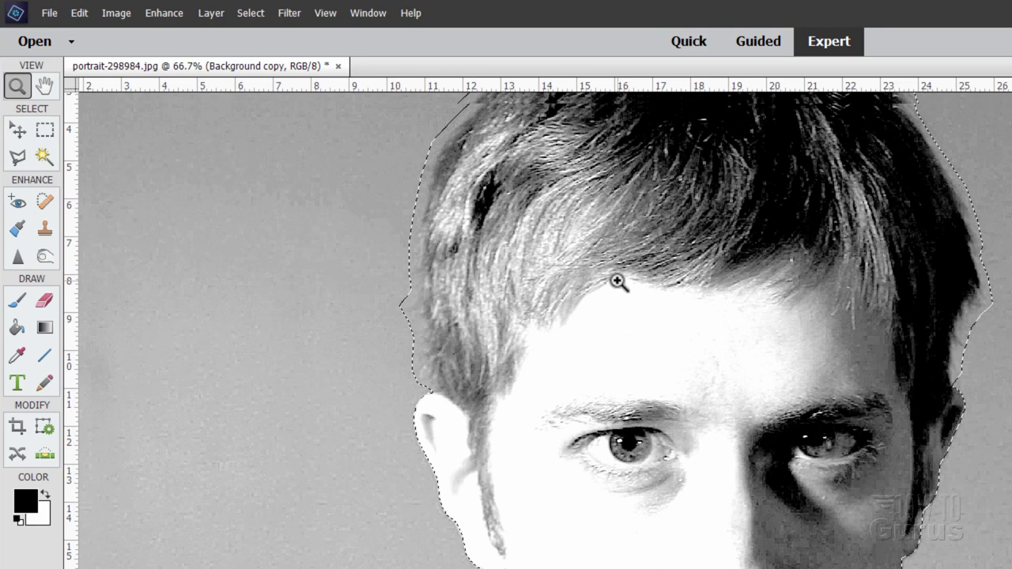
{"action": "scroll", "coordinate": [617, 279], "scroll_direction": "up", "scroll_amount": 3}
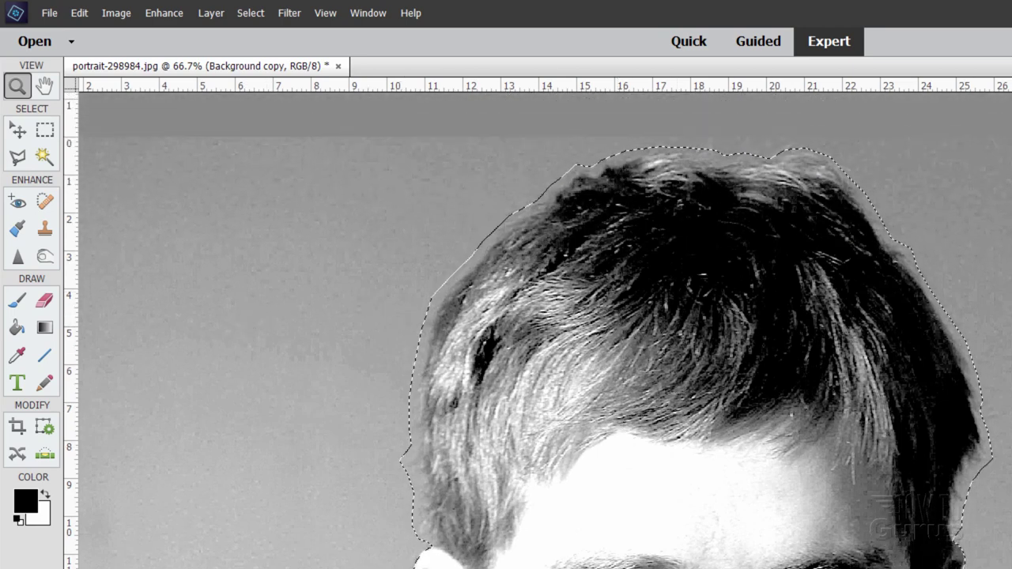
{"action": "left_click", "coordinate": [17, 157]}
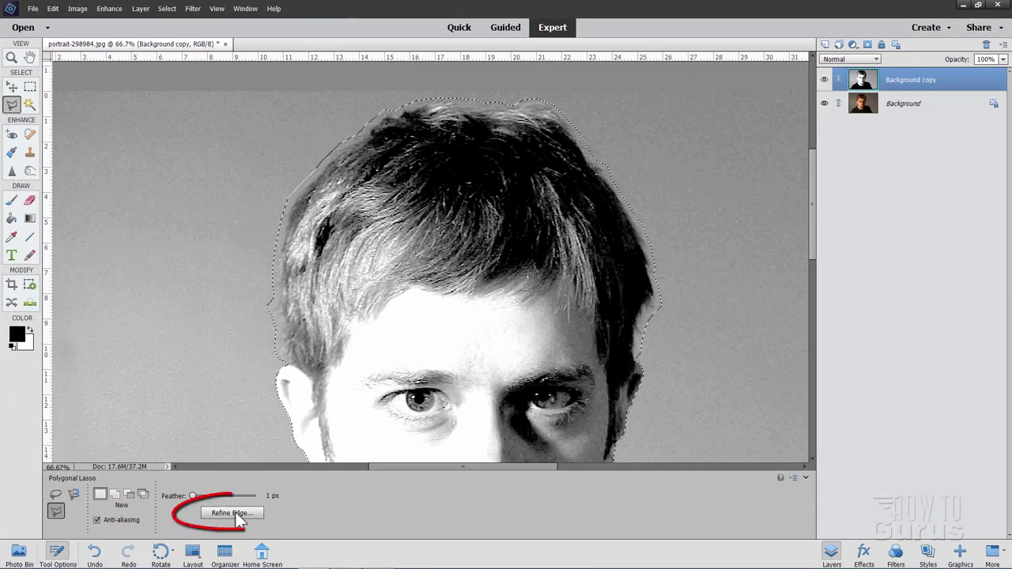
In Refine Edge, turn on Smart Radius and brush the left hair edge with the Refine Radius tool
{"action": "left_click", "coordinate": [239, 530]}
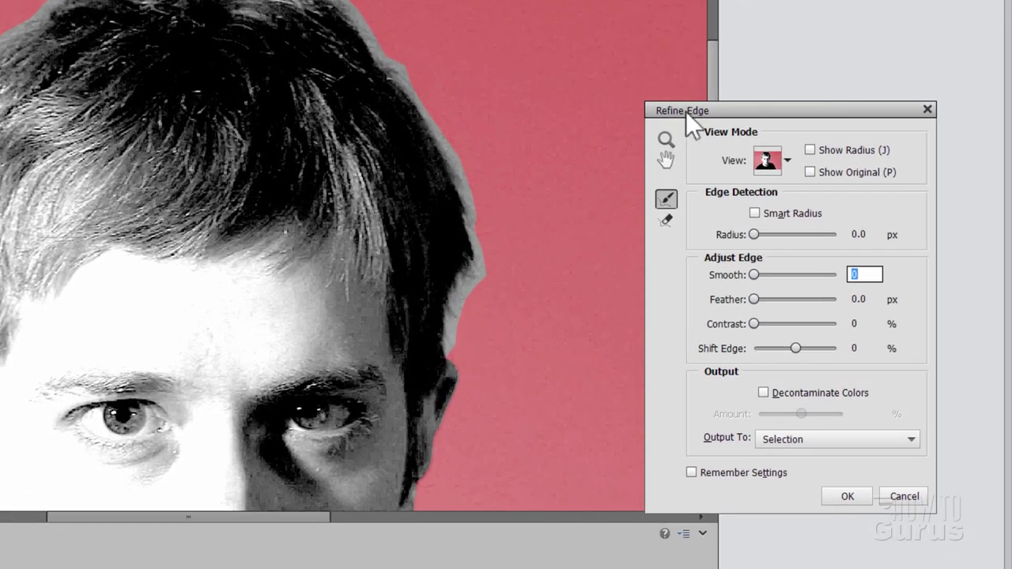
{"action": "left_click", "coordinate": [667, 140]}
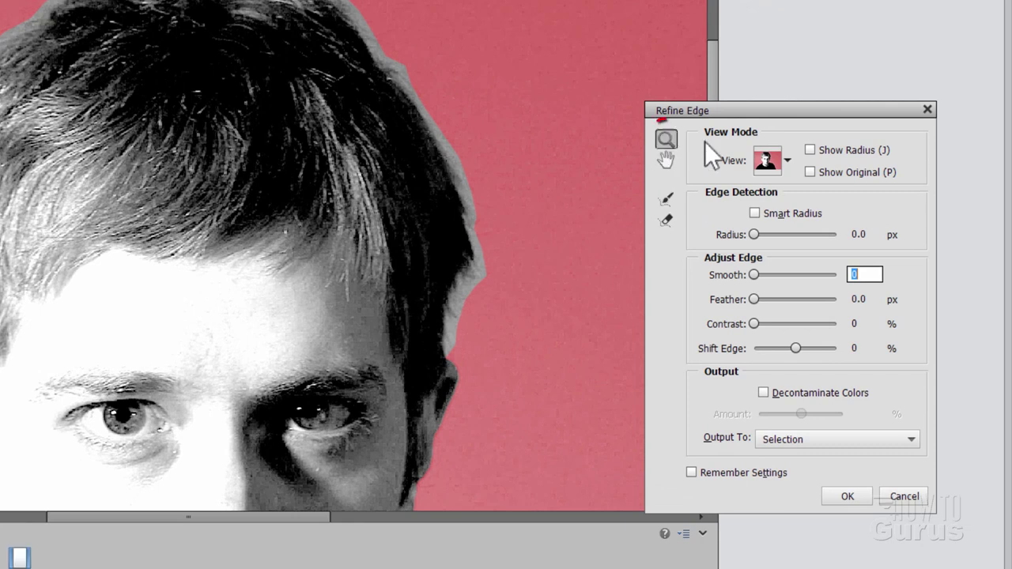
{"action": "left_click", "coordinate": [667, 161]}
{"action": "mouse_move", "coordinate": [435, 174]}
{"action": "left_mouse_down"}
{"action": "mouse_move", "coordinate": [343, 177]}
{"action": "mouse_move", "coordinate": [425, 166]}
{"action": "left_mouse_up"}
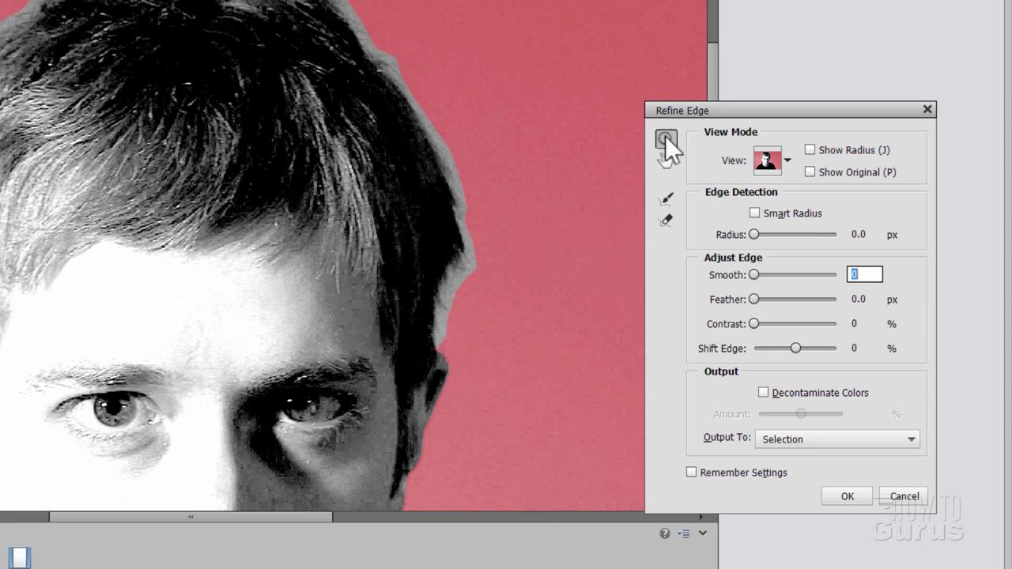
{"action": "key", "text": "ctrl+equal"}
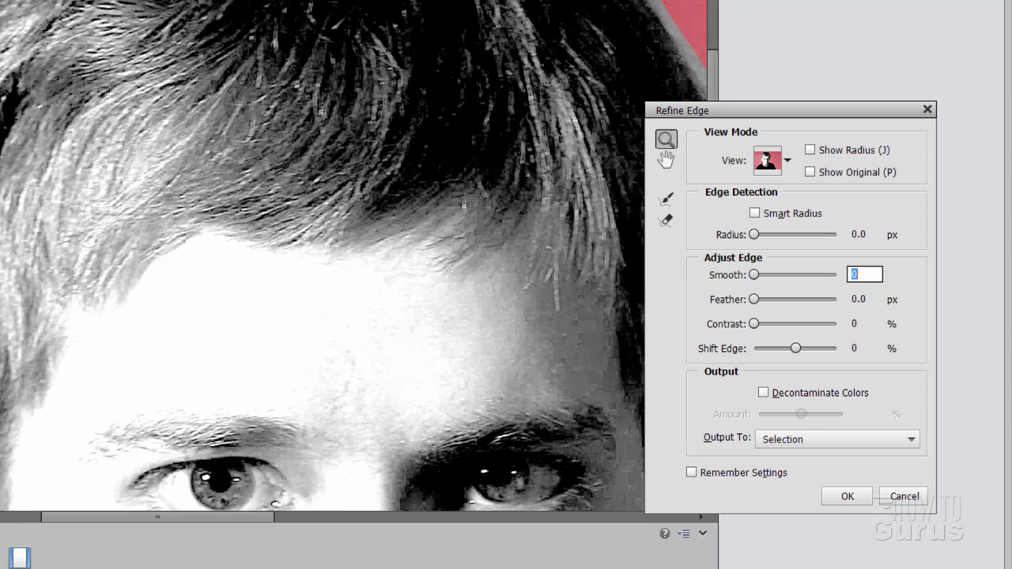
{"action": "left_click", "coordinate": [667, 198]}
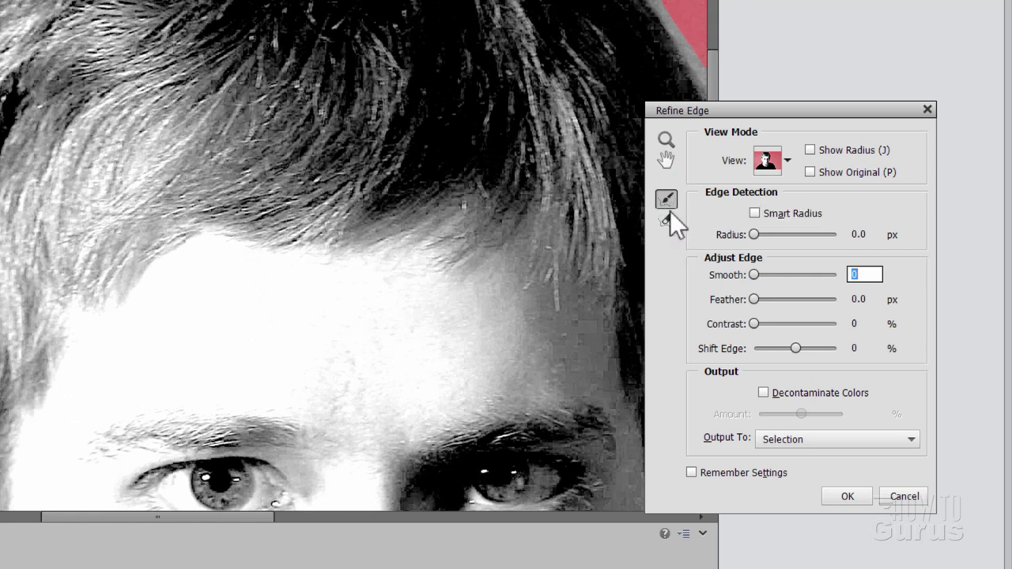
{"action": "left_click", "coordinate": [755, 213]}
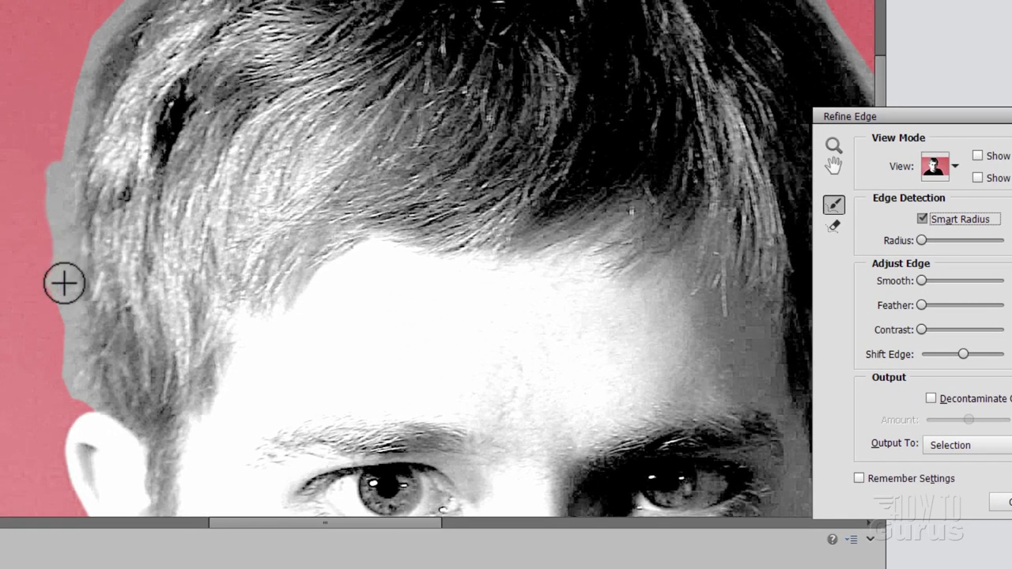
{"action": "mouse_move", "coordinate": [64, 283]}
{"action": "left_mouse_down"}
{"action": "mouse_move", "coordinate": [61, 314]}
{"action": "mouse_move", "coordinate": [55, 239]}
{"action": "mouse_move", "coordinate": [57, 333]}
{"action": "mouse_move", "coordinate": [71, 322]}
{"action": "mouse_move", "coordinate": [73, 281]}
{"action": "mouse_move", "coordinate": [74, 367]}
{"action": "mouse_move", "coordinate": [93, 405]}
{"action": "mouse_move", "coordinate": [34, 318]}
{"action": "mouse_move", "coordinate": [47, 238]}
{"action": "mouse_move", "coordinate": [83, 244]}
{"action": "mouse_move", "coordinate": [82, 313]}
{"action": "mouse_move", "coordinate": [118, 16]}
{"action": "left_mouse_up"}
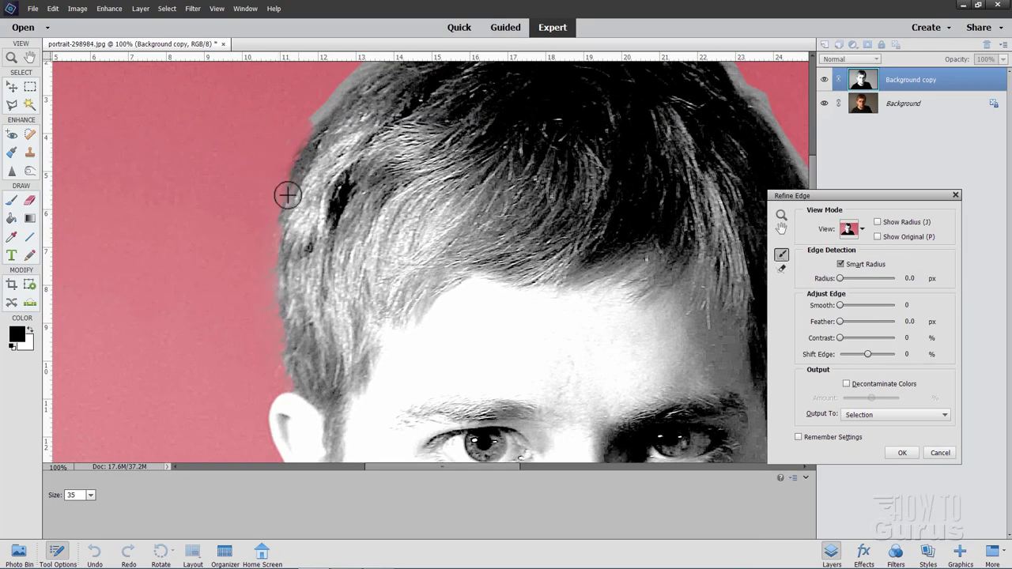
Brush the top and right hairline with the Refine Radius tool to remove the grey halo
{"action": "left_click", "coordinate": [781, 268]}
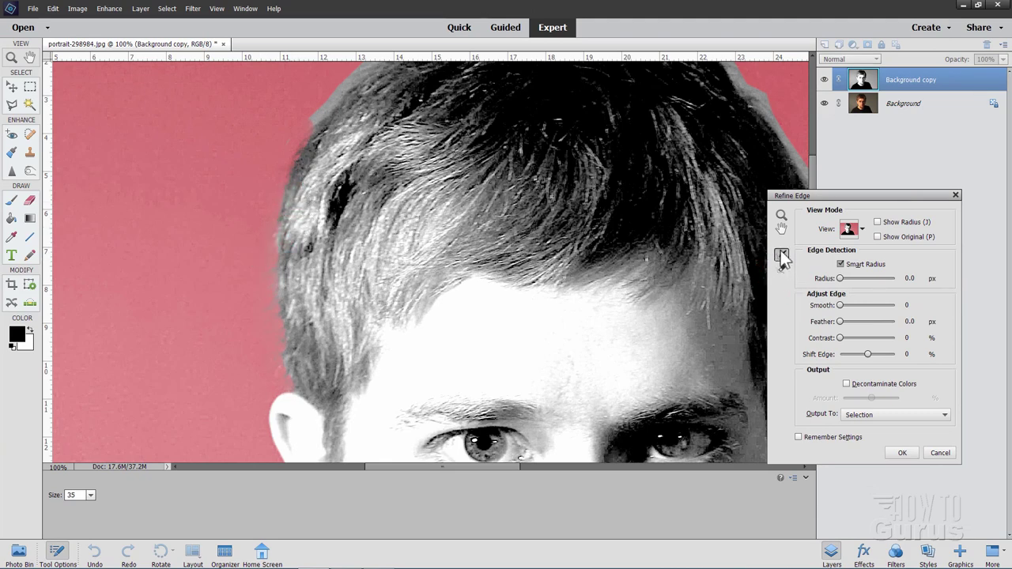
{"action": "left_click", "coordinate": [780, 255]}
{"action": "key", "text": "space"}
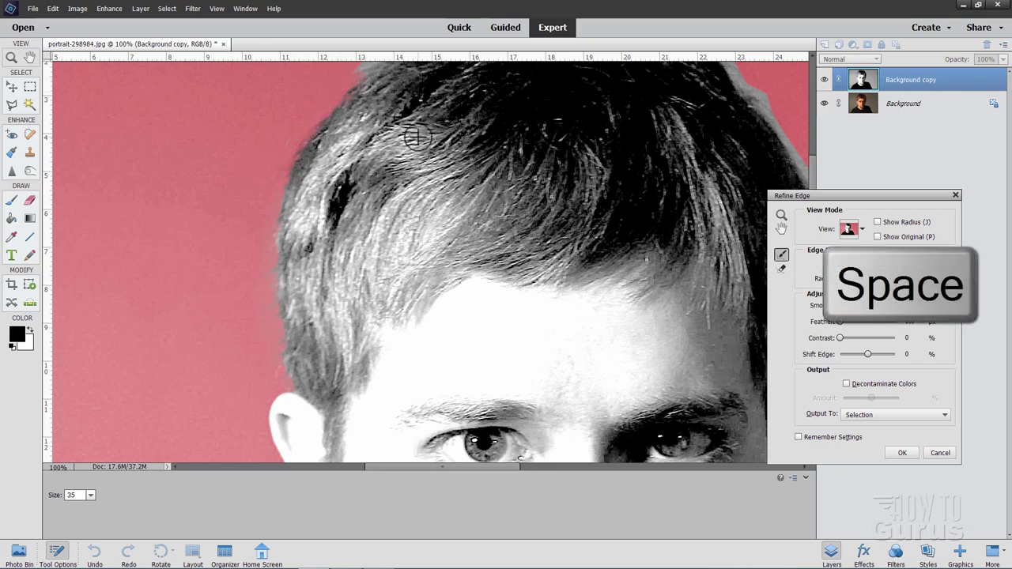
{"action": "mouse_move", "coordinate": [485, 138]}
{"action": "left_mouse_down"}
{"action": "mouse_move", "coordinate": [458, 226]}
{"action": "mouse_move", "coordinate": [399, 305]}
{"action": "left_mouse_up"}
{"action": "mouse_move", "coordinate": [294, 222]}
{"action": "left_mouse_down"}
{"action": "mouse_move", "coordinate": [393, 163]}
{"action": "mouse_move", "coordinate": [269, 269]}
{"action": "mouse_move", "coordinate": [472, 173]}
{"action": "mouse_move", "coordinate": [558, 170]}
{"action": "mouse_move", "coordinate": [608, 191]}
{"action": "mouse_move", "coordinate": [650, 253]}
{"action": "left_mouse_up"}
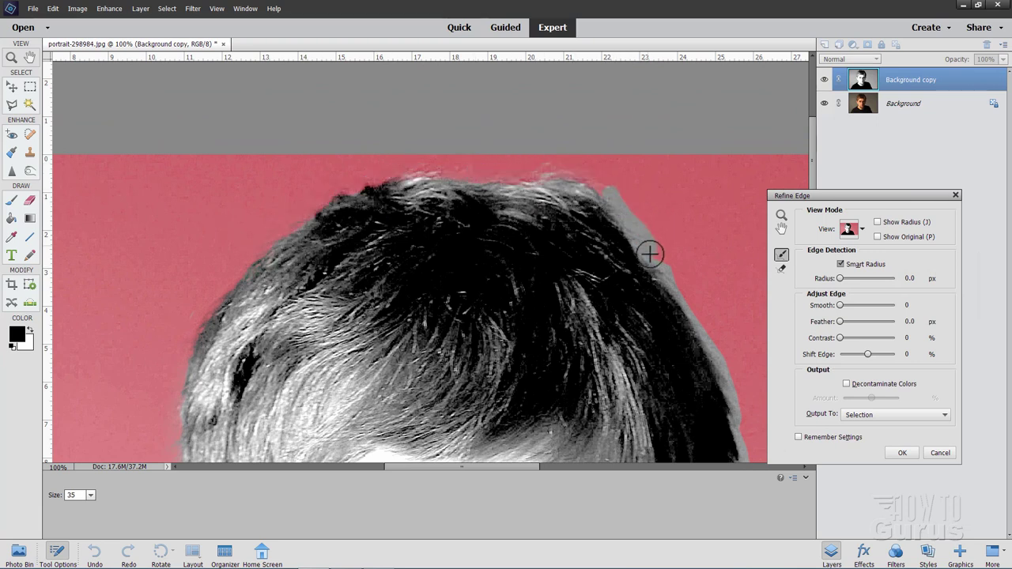
{"action": "mouse_move", "coordinate": [695, 279]}
{"action": "left_mouse_down"}
{"action": "mouse_move", "coordinate": [643, 249]}
{"action": "mouse_move", "coordinate": [682, 298]}
{"action": "mouse_move", "coordinate": [721, 317]}
{"action": "mouse_move", "coordinate": [708, 346]}
{"action": "left_mouse_up"}
{"action": "key", "text": "space"}
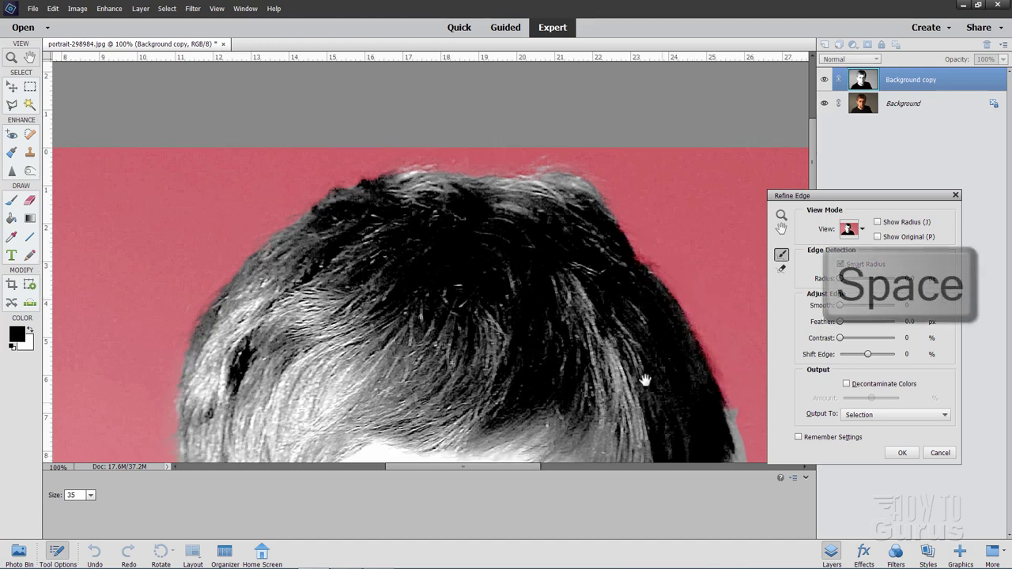
{"action": "mouse_move", "coordinate": [646, 380]}
{"action": "left_mouse_down"}
{"action": "mouse_move", "coordinate": [554, 222]}
{"action": "mouse_move", "coordinate": [618, 210]}
{"action": "mouse_move", "coordinate": [599, 253]}
{"action": "mouse_move", "coordinate": [635, 226]}
{"action": "mouse_move", "coordinate": [590, 285]}
{"action": "mouse_move", "coordinate": [597, 155]}
{"action": "left_mouse_up"}
Accept the refined hair edge and fit the whole photo in the window
{"action": "key", "text": "e"}
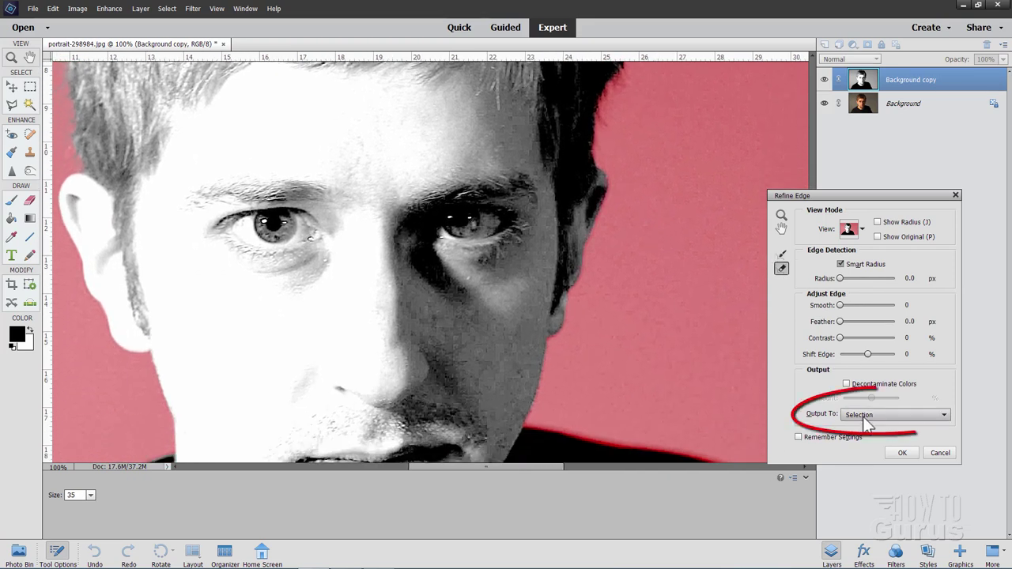
{"action": "left_click", "coordinate": [909, 457]}
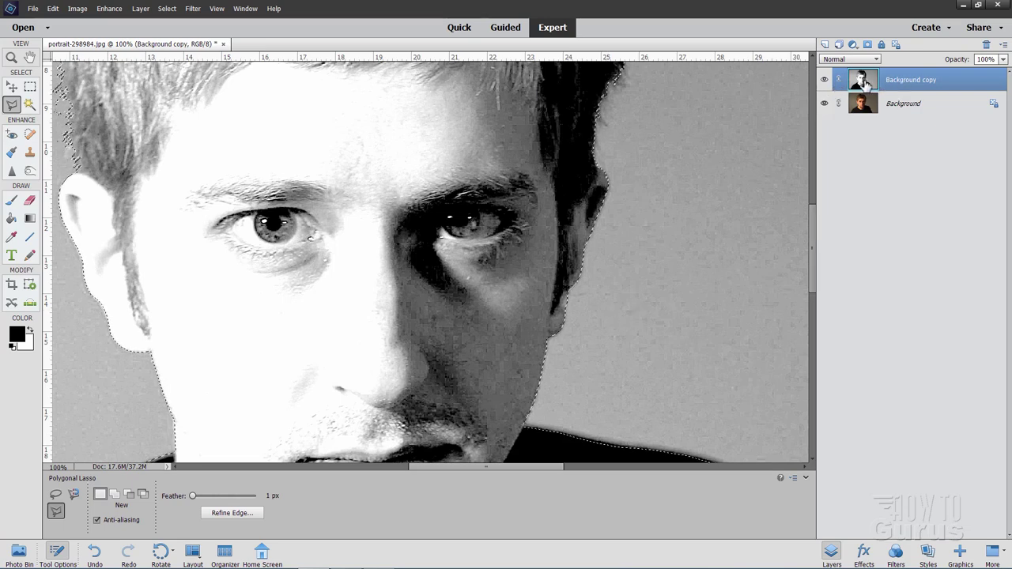
{"action": "left_click", "coordinate": [11, 57]}
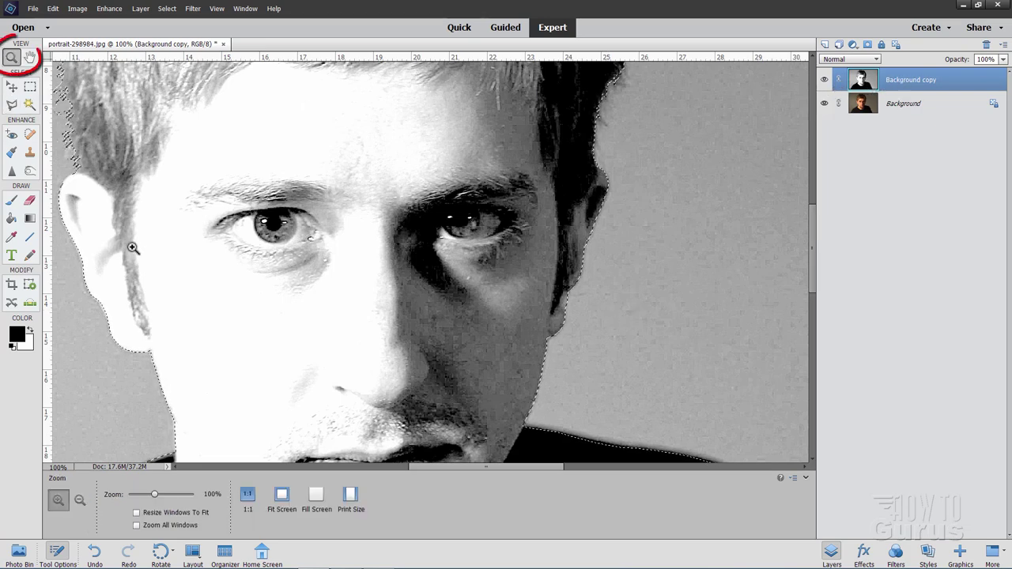
{"action": "left_click", "coordinate": [282, 497]}
Hide the black-and-white layer, duplicate Background as Background copy 2, and add a layer mask from the selection
{"action": "left_click", "coordinate": [824, 79]}
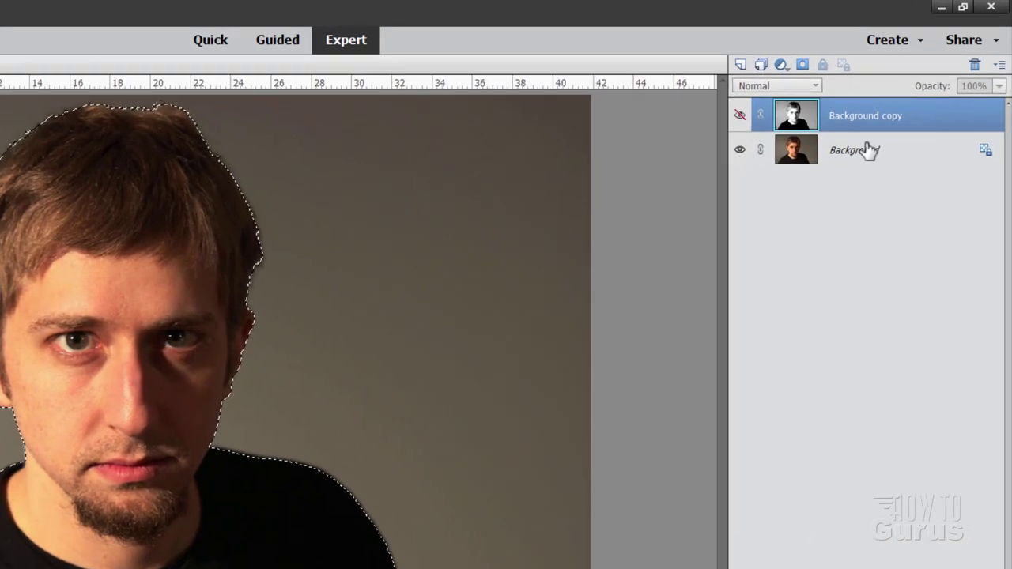
{"action": "left_click", "coordinate": [870, 150]}
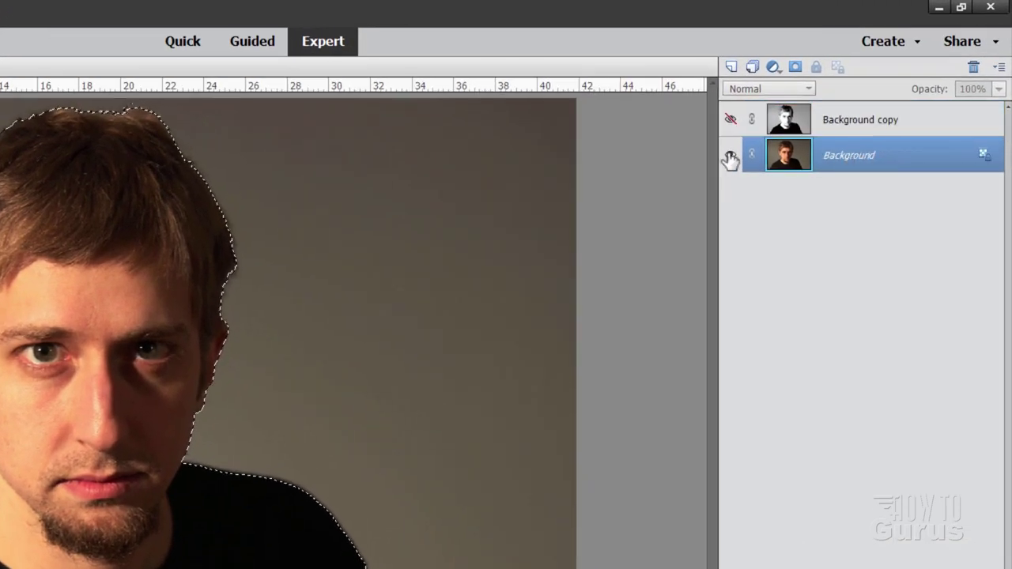
{"action": "right_click", "coordinate": [850, 158]}
{"action": "left_click", "coordinate": [888, 198]}
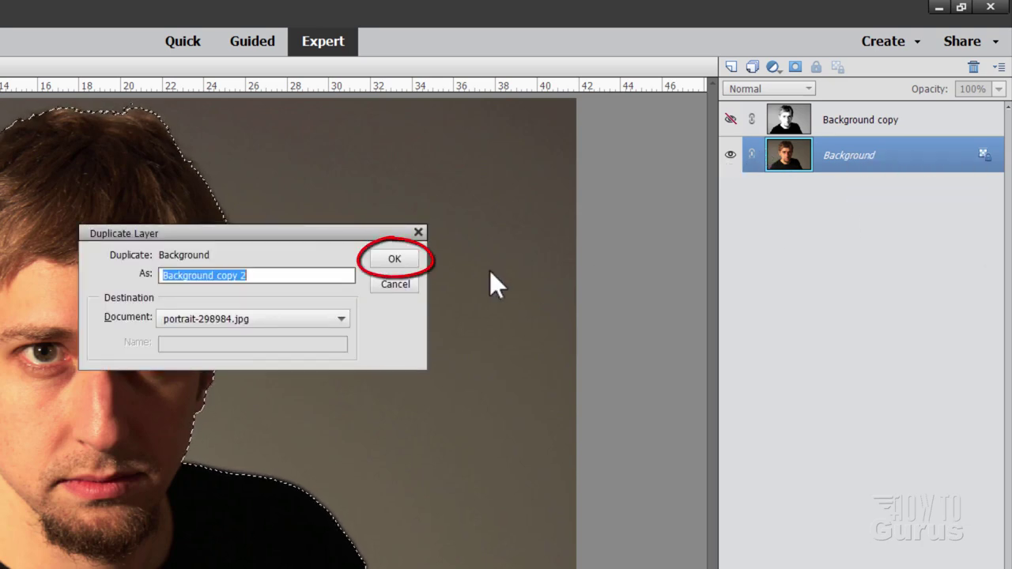
{"action": "left_click", "coordinate": [395, 261]}
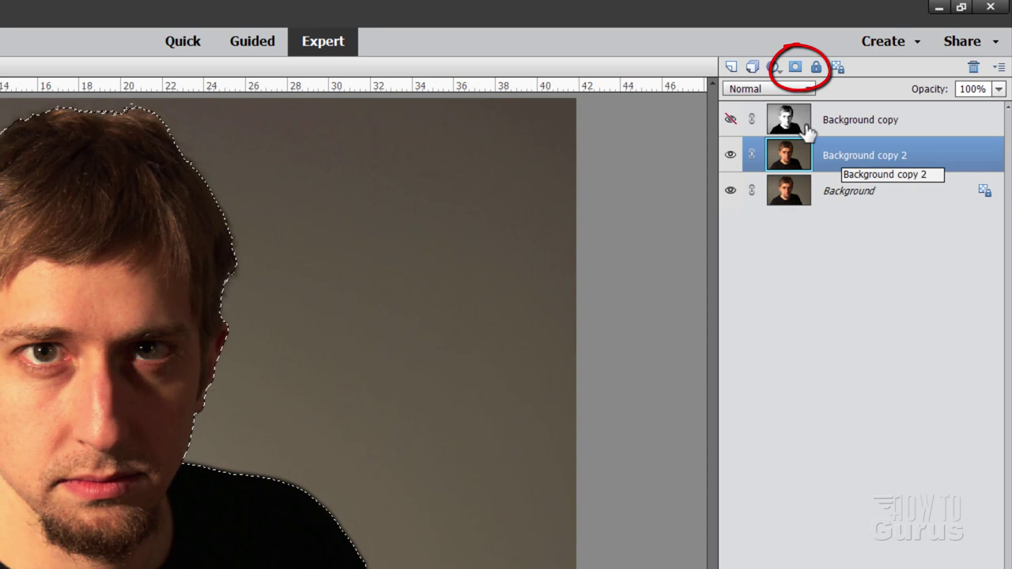
{"action": "left_click", "coordinate": [795, 68]}
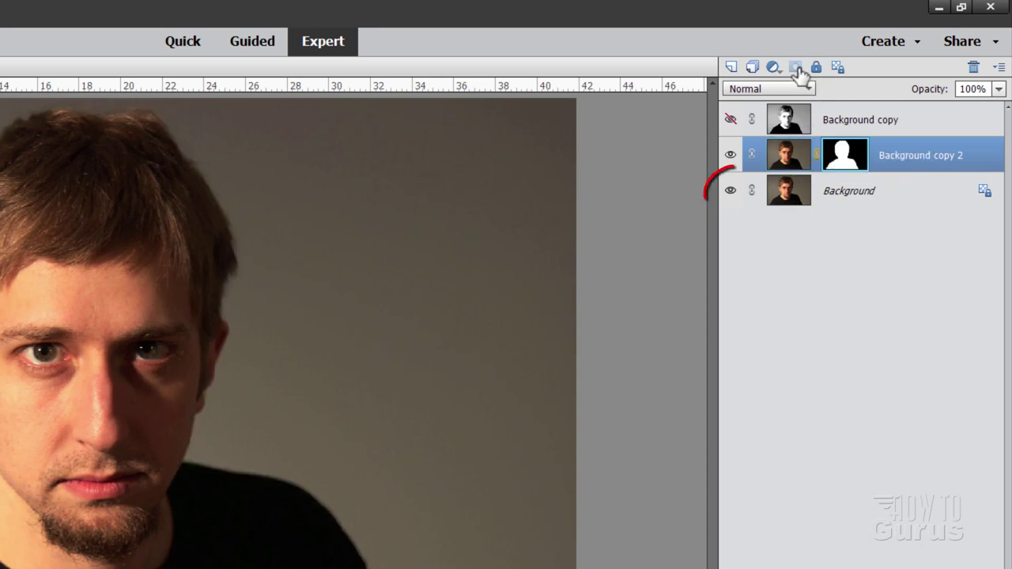
Hide the original Background layer and add a new empty layer above it
{"action": "left_click", "coordinate": [730, 190]}
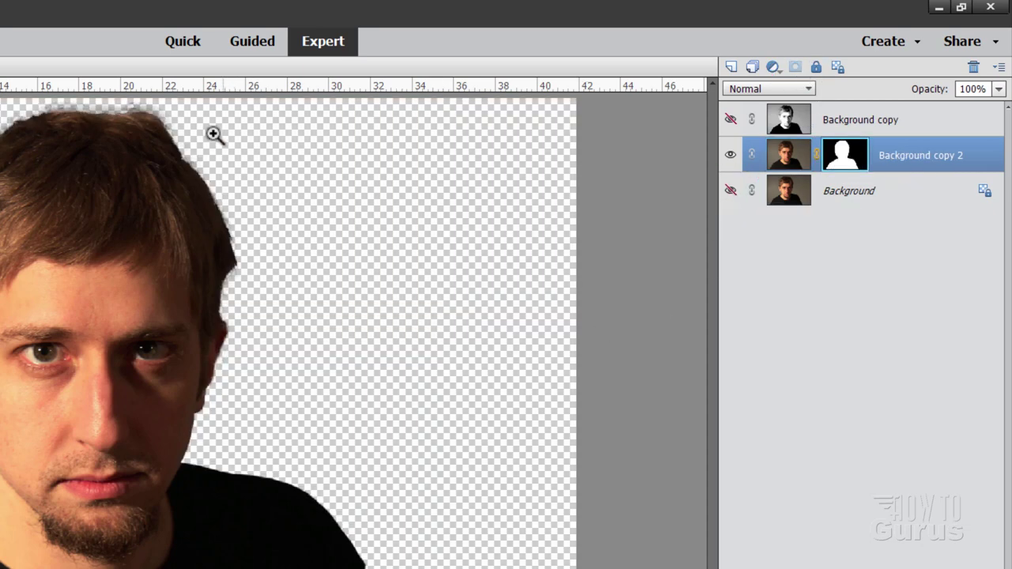
{"action": "left_click", "coordinate": [839, 196]}
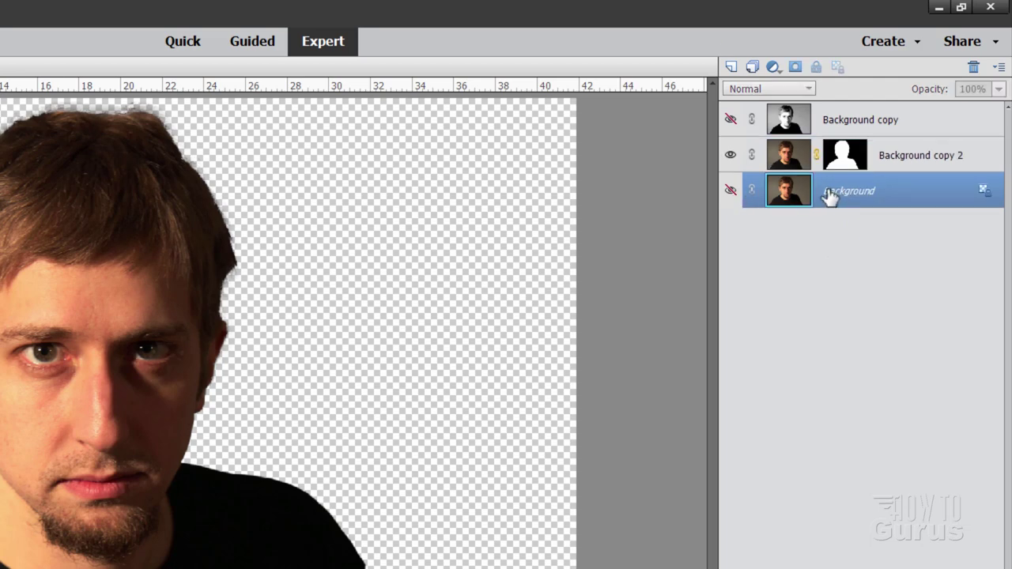
{"action": "left_click", "coordinate": [730, 67]}
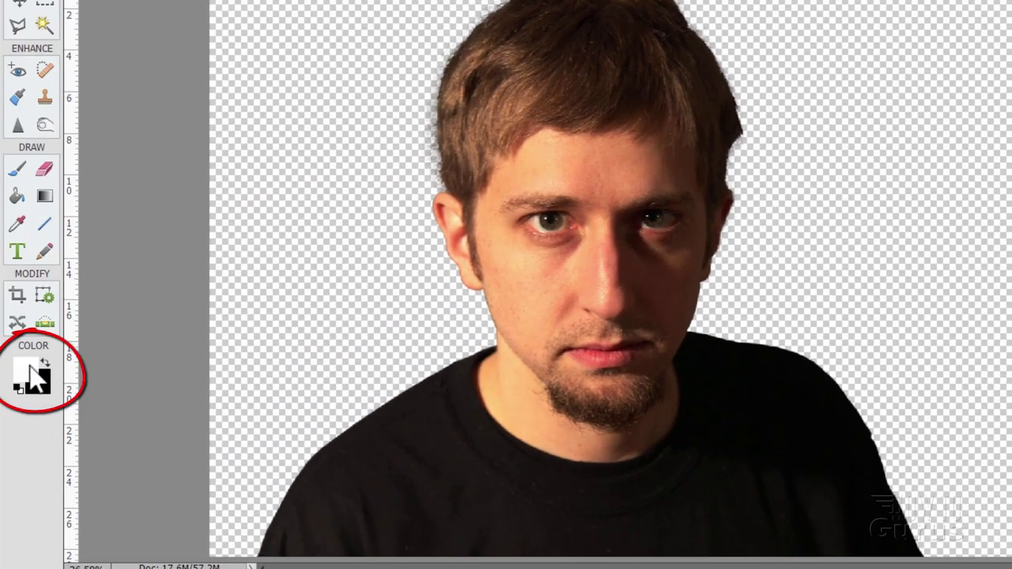
Fill Layer 1 with white using the Paint Bucket, then select Background copy 2's layer mask
{"action": "left_click", "coordinate": [17, 196]}
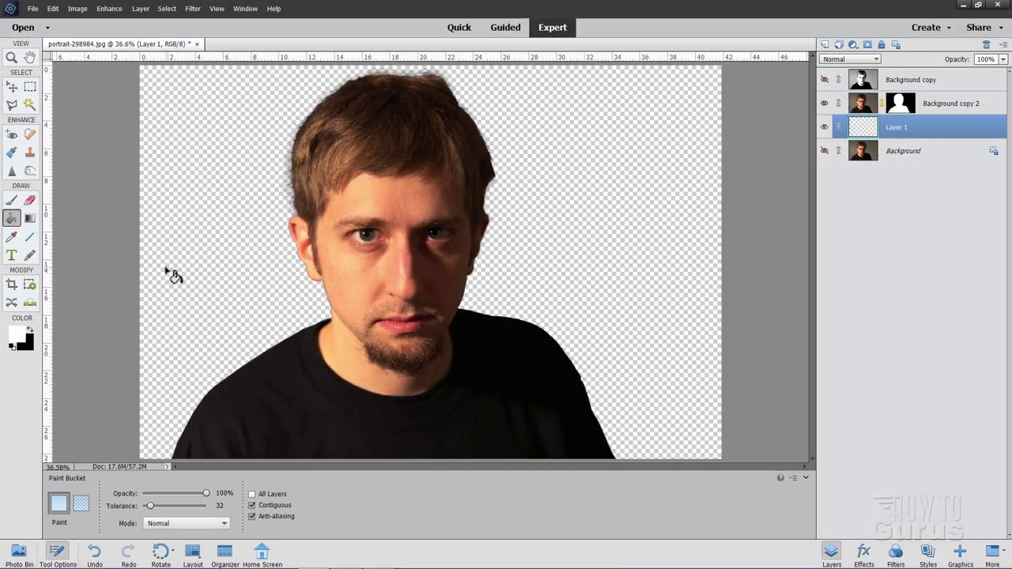
{"action": "left_click", "coordinate": [201, 279]}
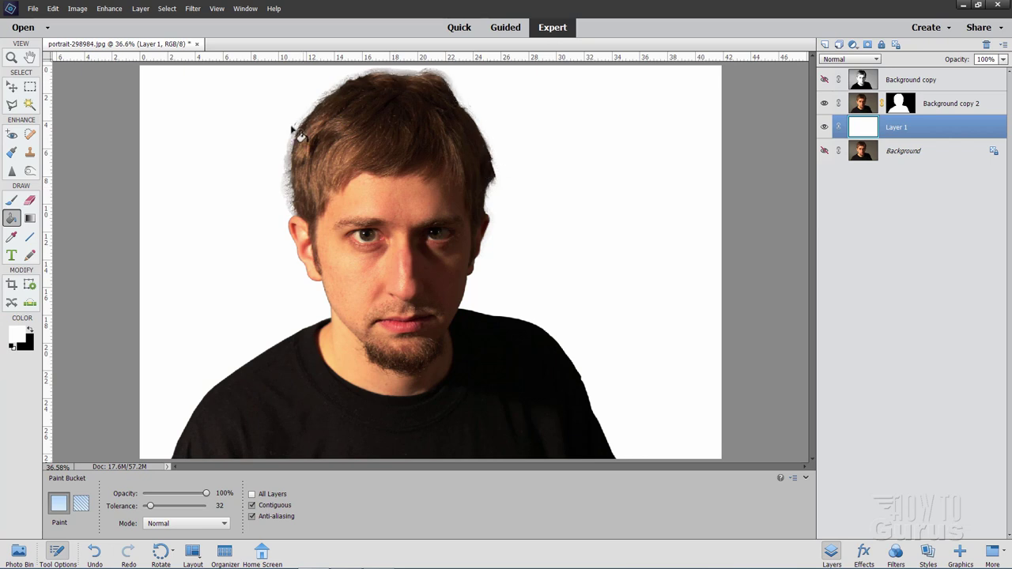
{"action": "left_click", "coordinate": [12, 87]}
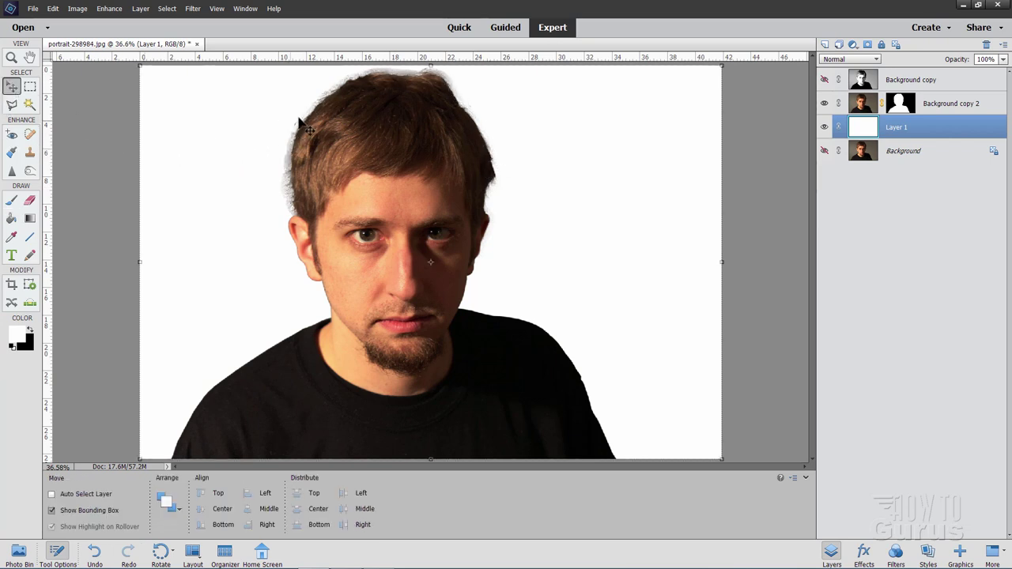
{"action": "left_click", "coordinate": [902, 107]}
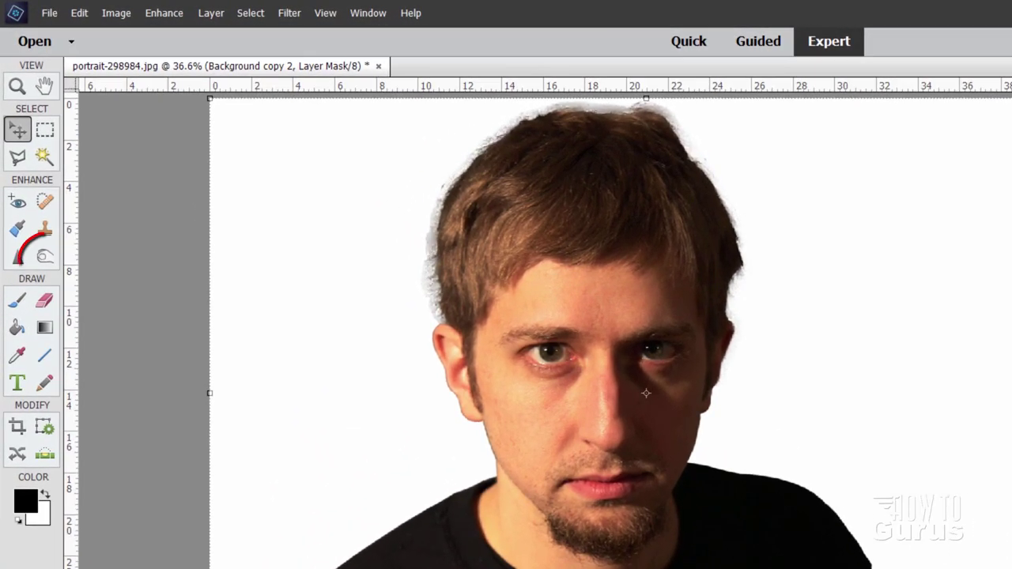
Pick a touch-up brush from the Enhance tools for cleaning the hair and ear edges
{"action": "left_click", "coordinate": [30, 172]}
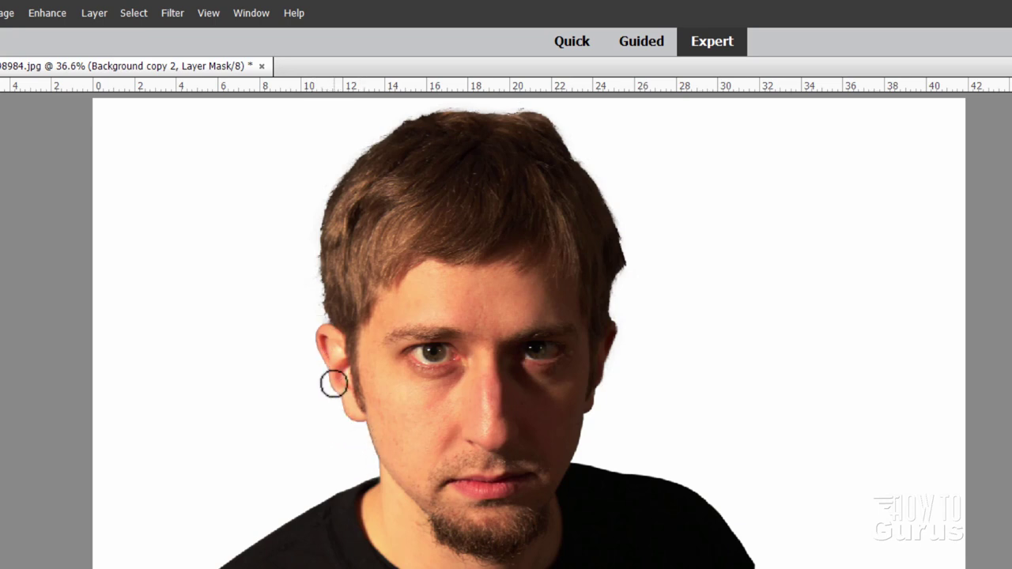
Hide and reshow Layer 1's white fill to compare, then show and select the Background layer
{"action": "key", "text": "v"}
{"action": "left_click", "coordinate": [896, 126]}
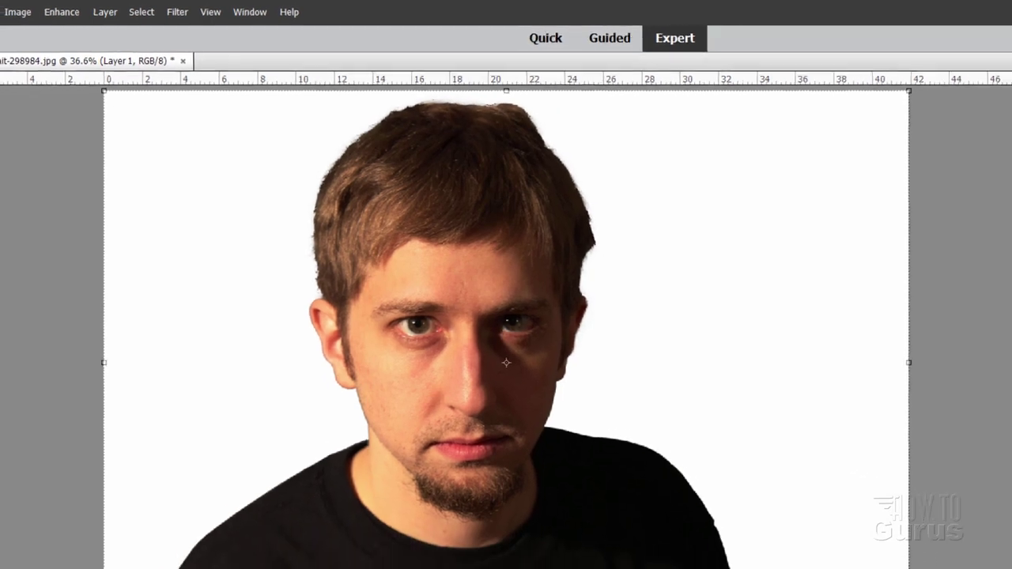
{"action": "left_click", "coordinate": [823, 127]}
{"action": "left_click", "coordinate": [825, 151]}
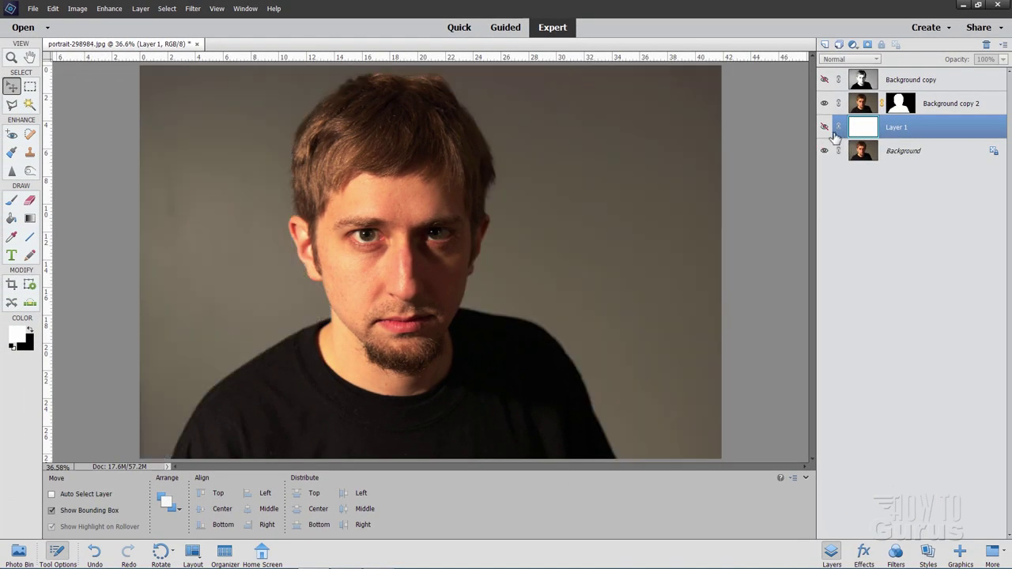
{"action": "left_click", "coordinate": [824, 127]}
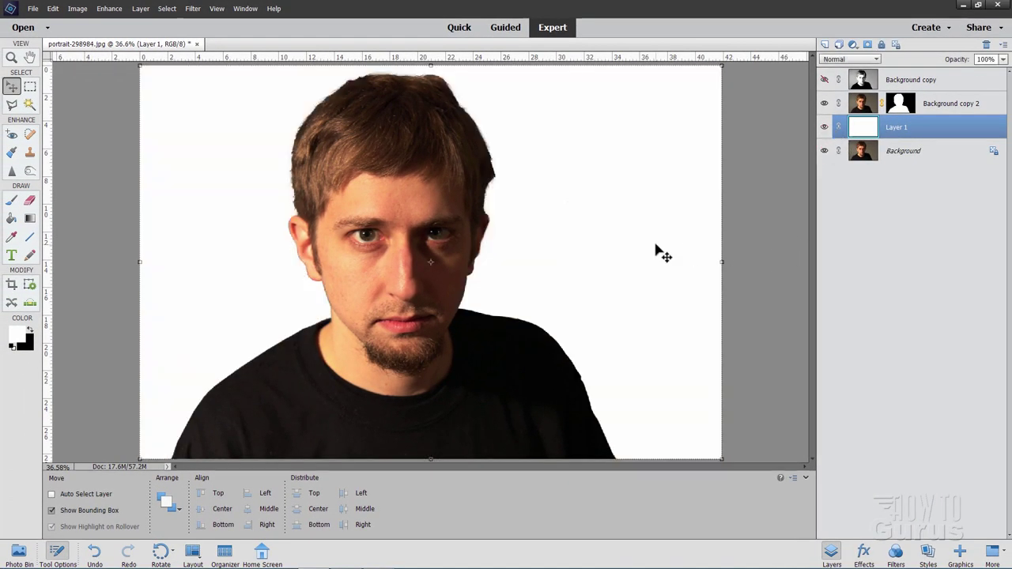
{"action": "left_click", "coordinate": [933, 151]}
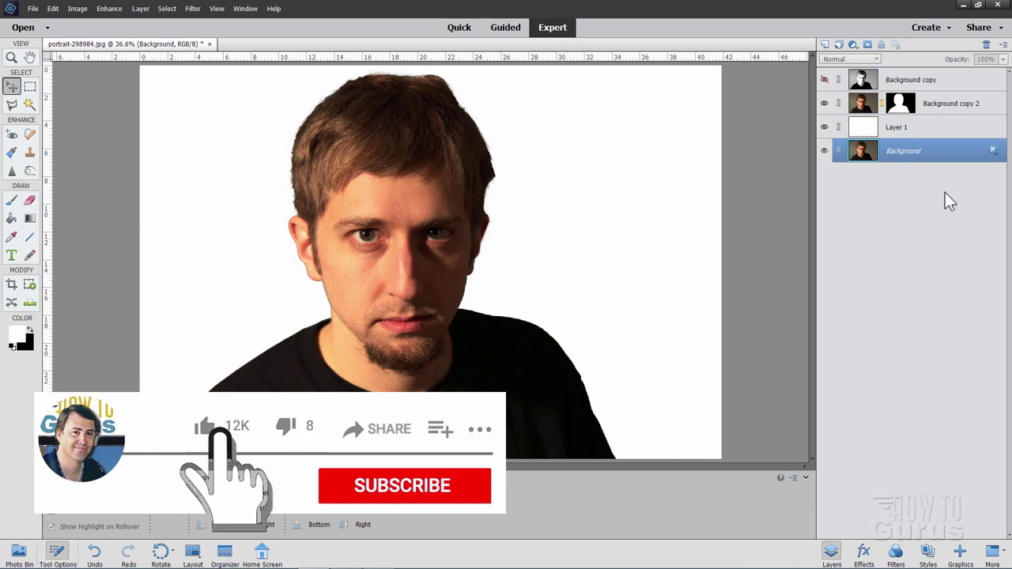